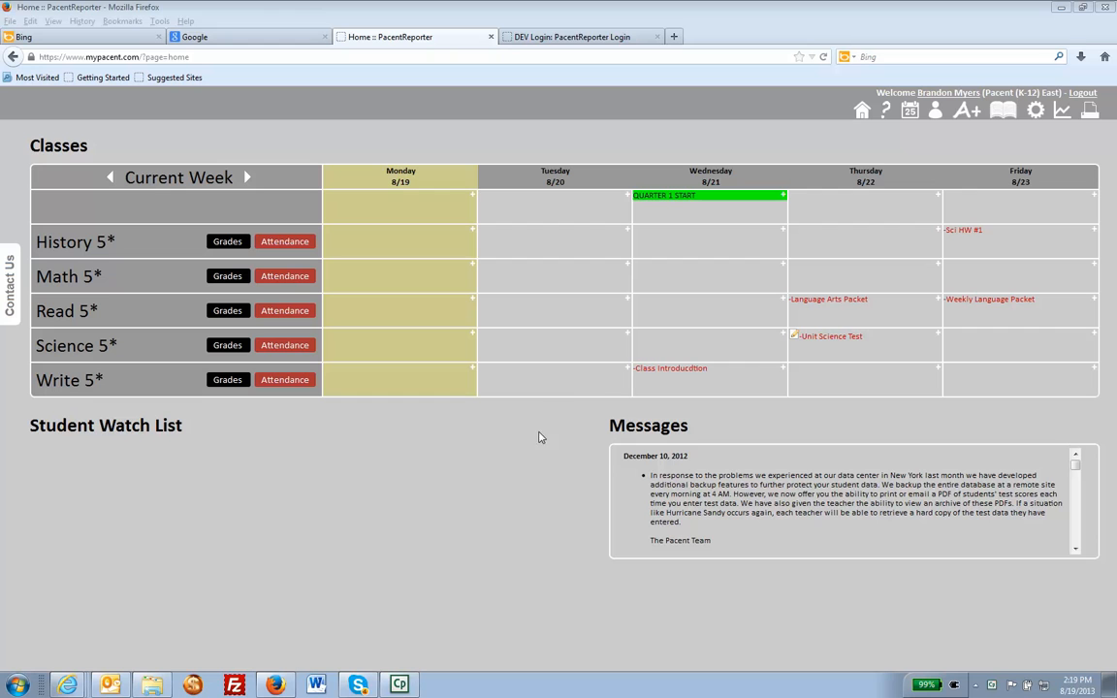
Open the teacher Progress Report page and view the saved reports available for Math 5.
mouse_move(1062, 112)
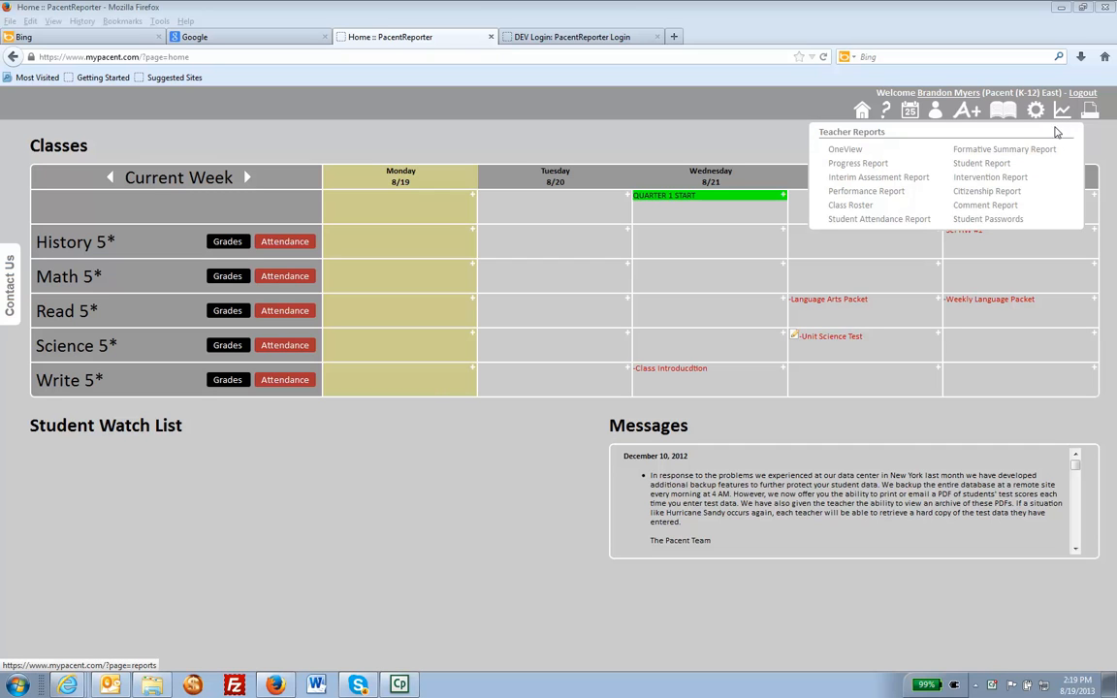
left_click(854, 164)
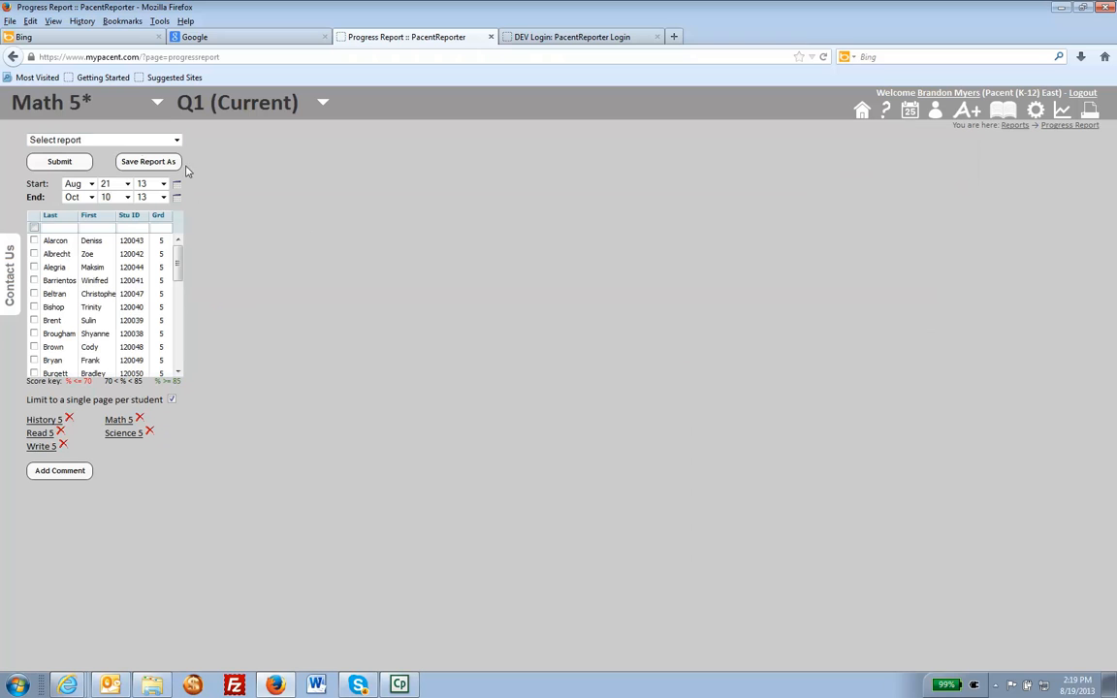
left_click(163, 138)
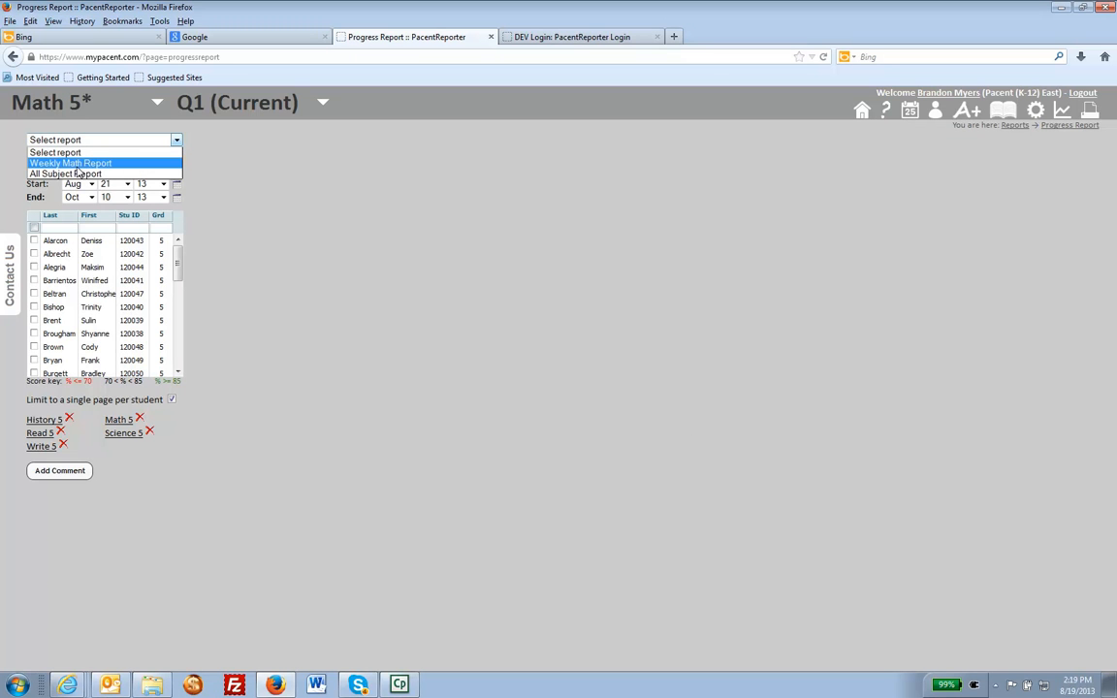
left_click(160, 106)
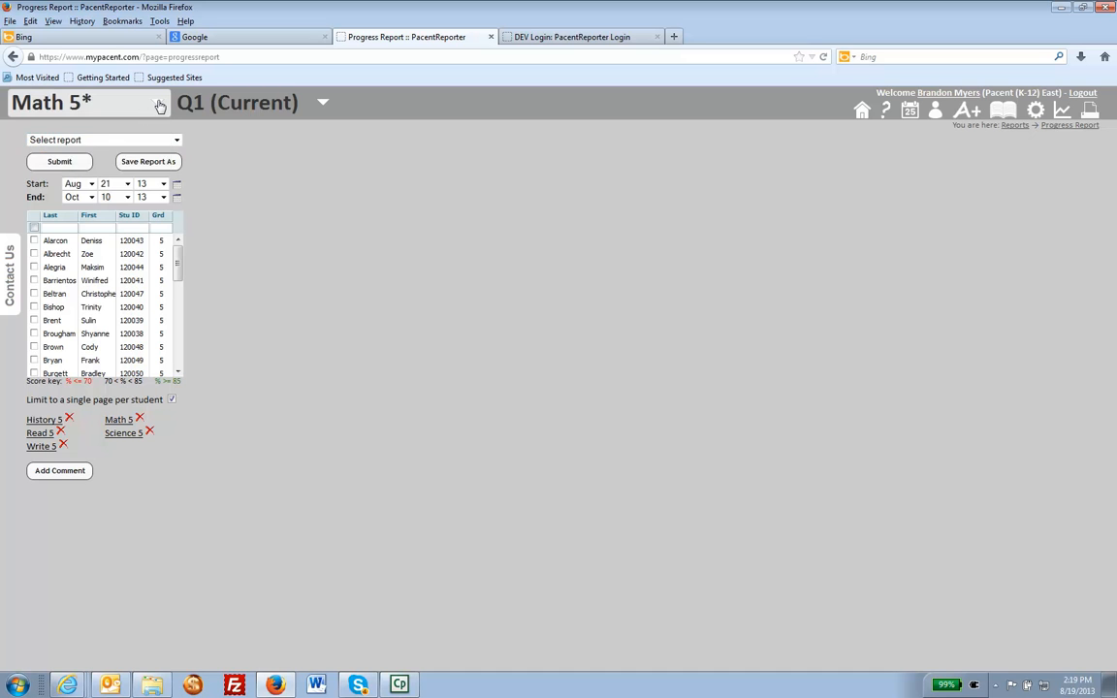
Switch the class to Science 5 and load the All Subject Report.
left_click(160, 105)
left_click(79, 197)
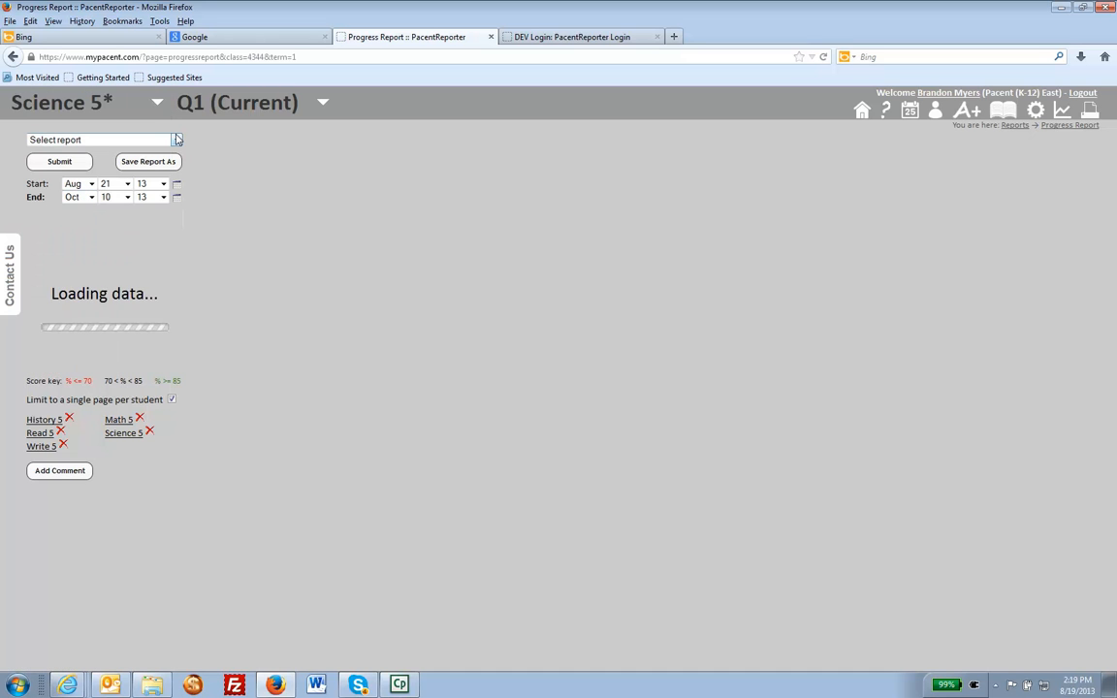
left_click(176, 141)
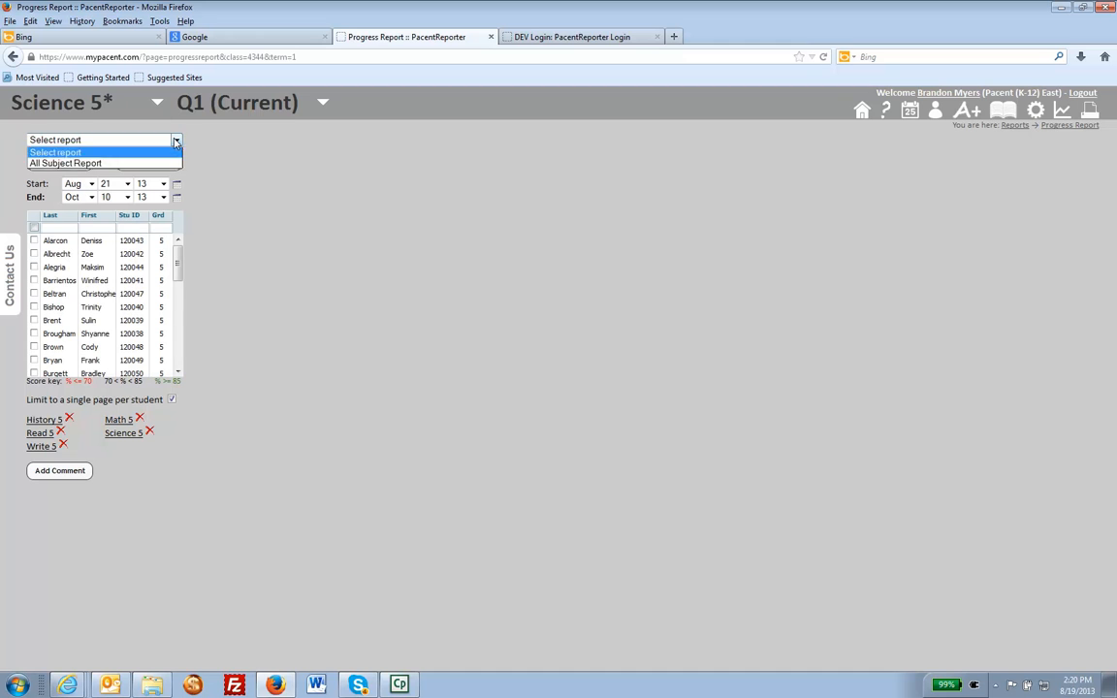
left_click(64, 161)
left_click(71, 164)
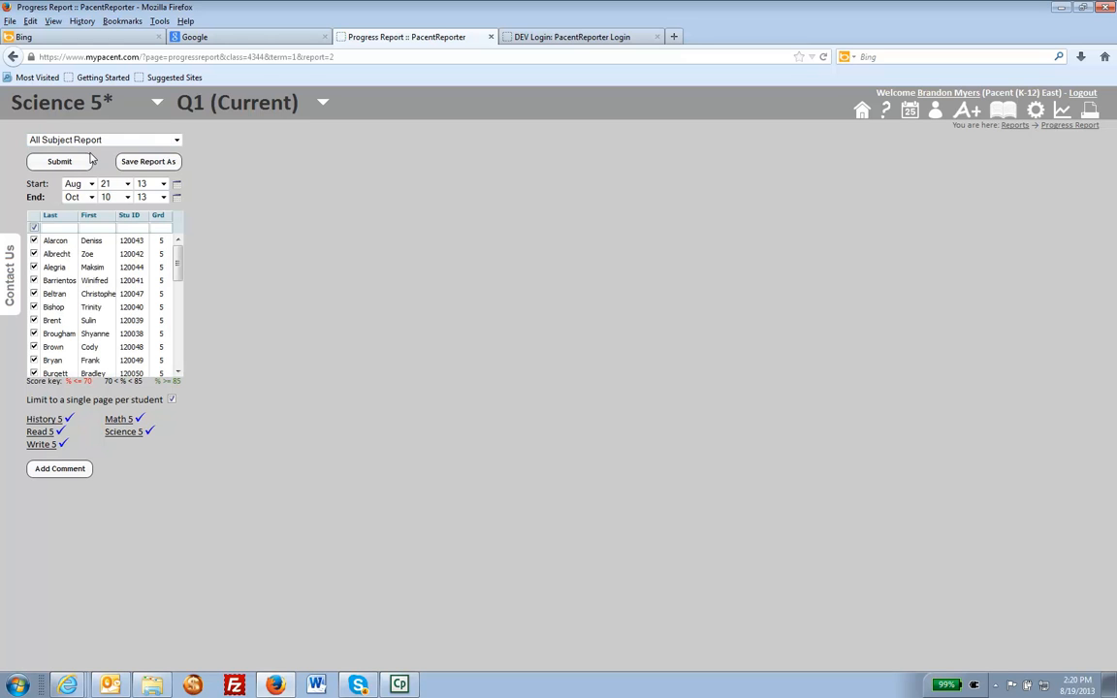
left_click(176, 160)
left_click(176, 142)
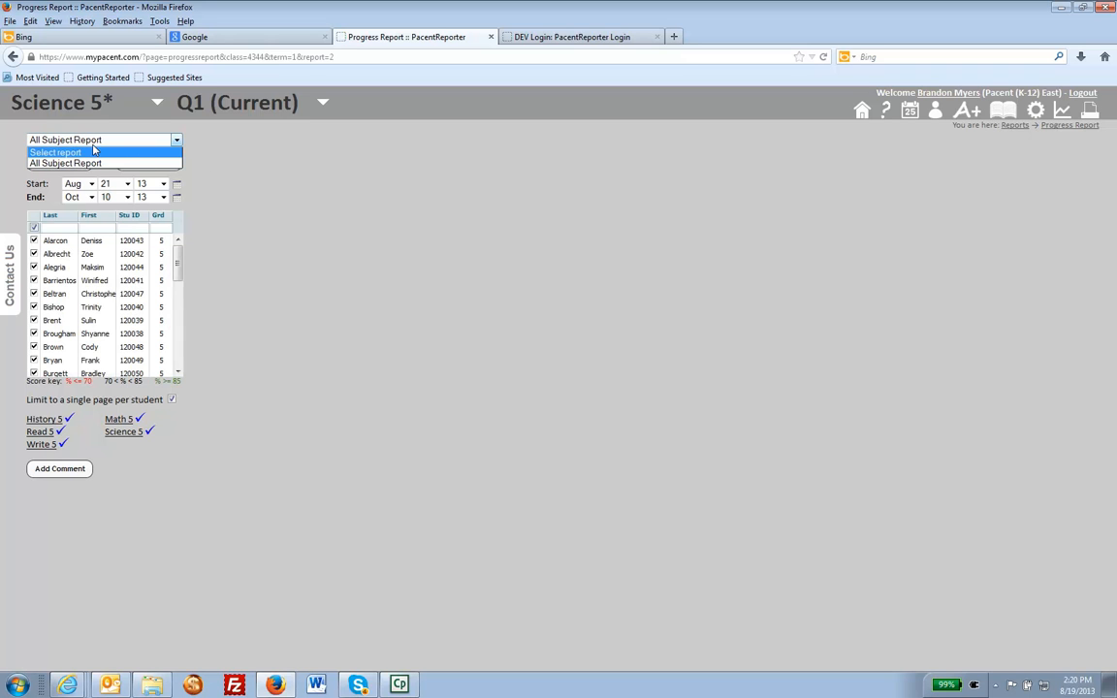
left_click(136, 162)
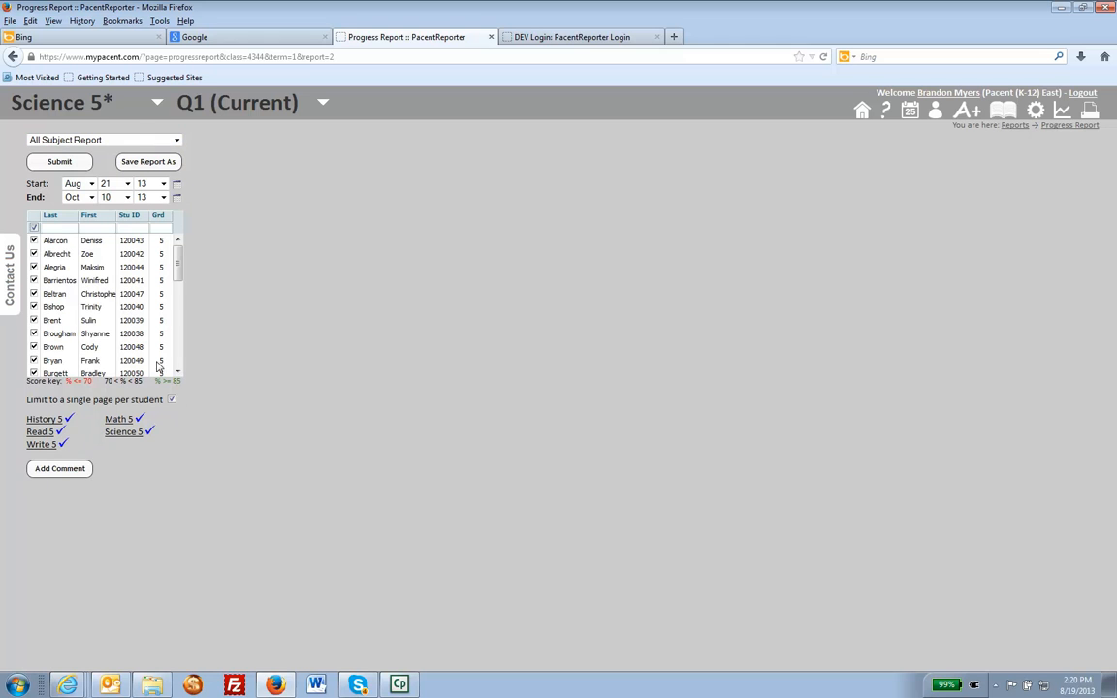
left_click(90, 473)
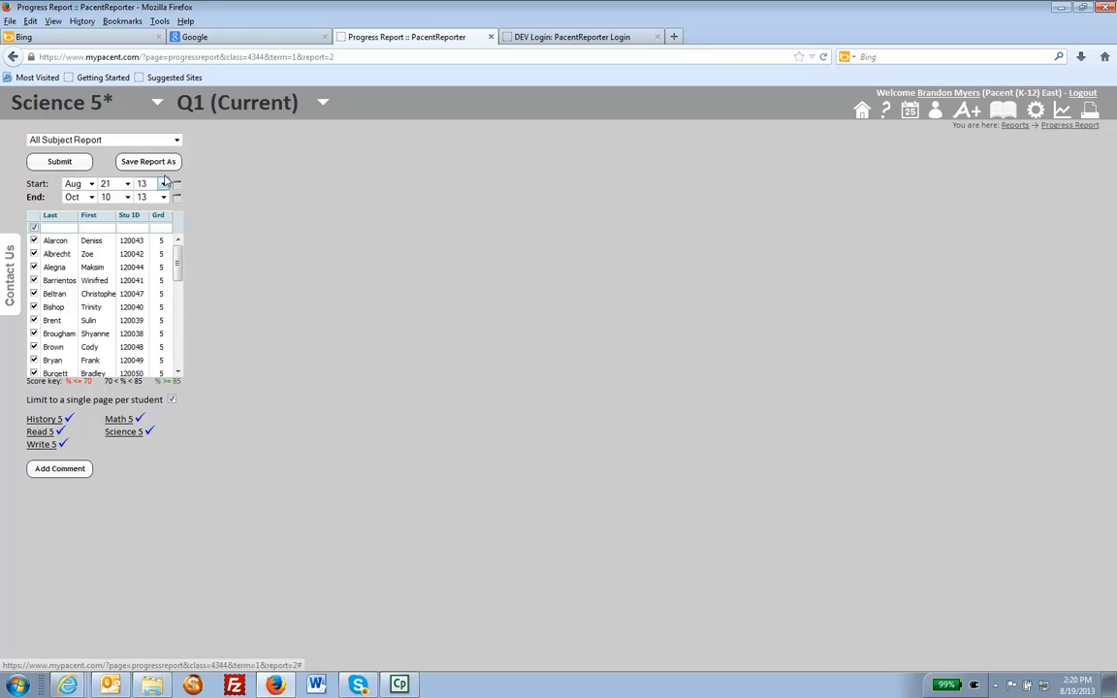
left_click(177, 142)
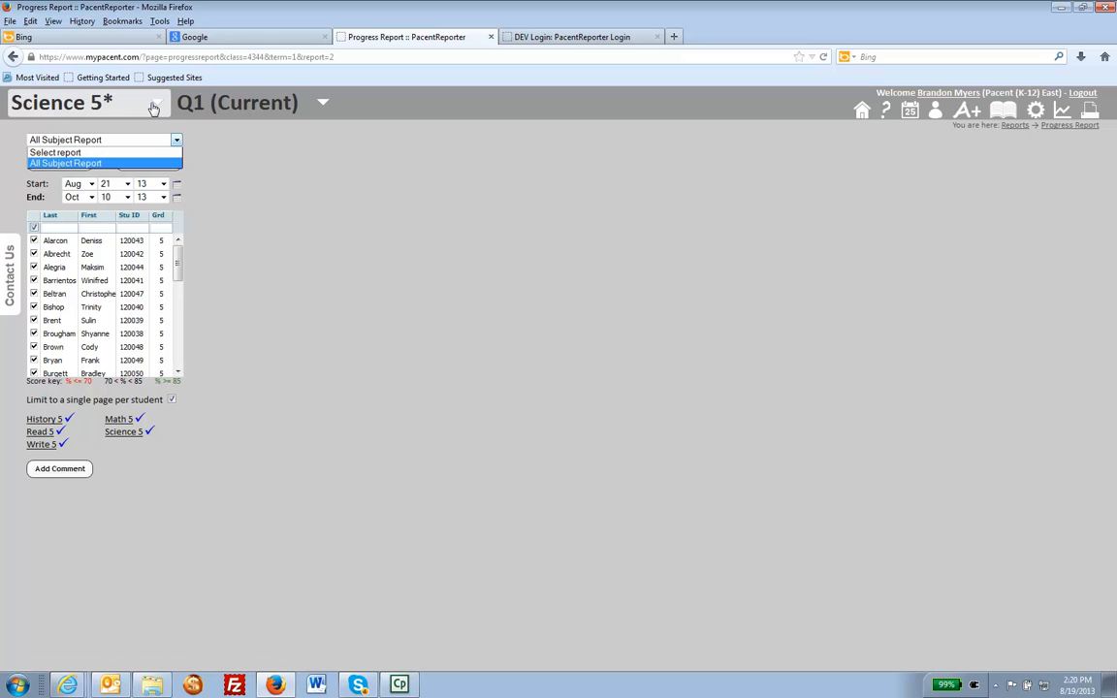
left_click(156, 107)
Switch the class to Math 5 and load the Weekly Math Report.
left_click(157, 107)
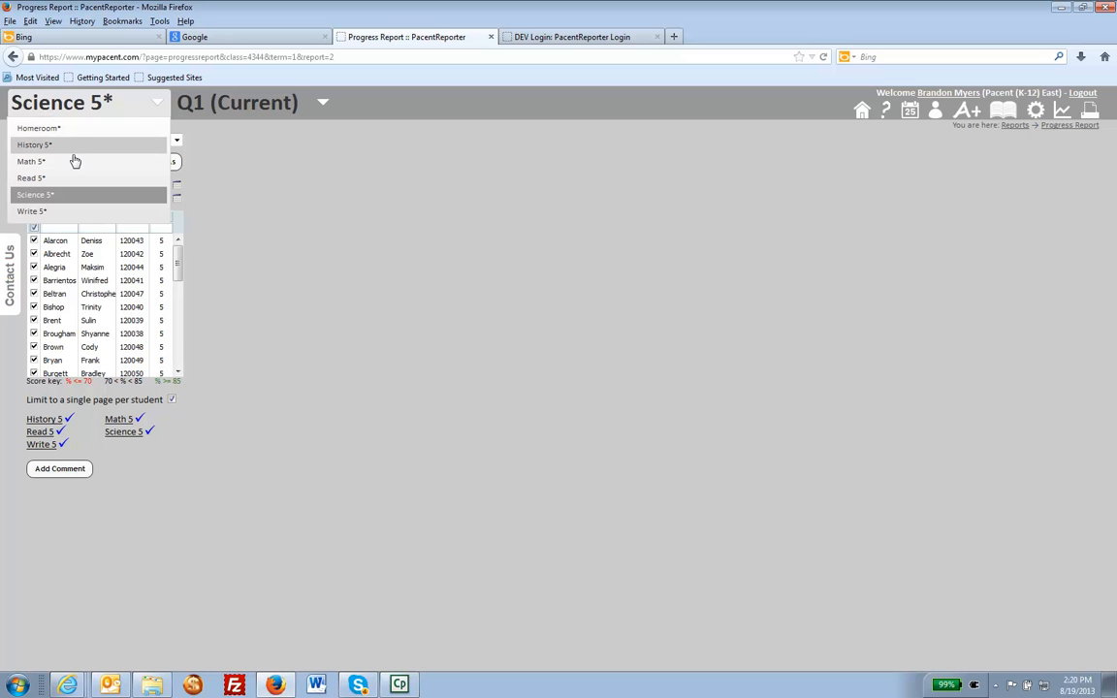
left_click(74, 162)
left_click(139, 143)
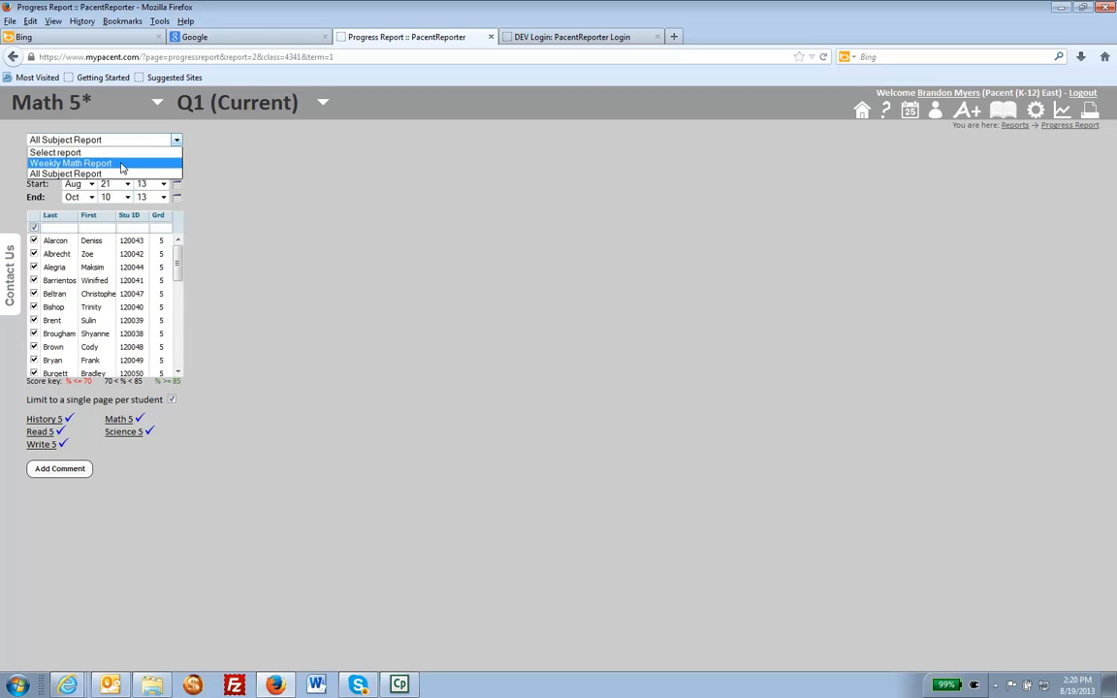
left_click(105, 164)
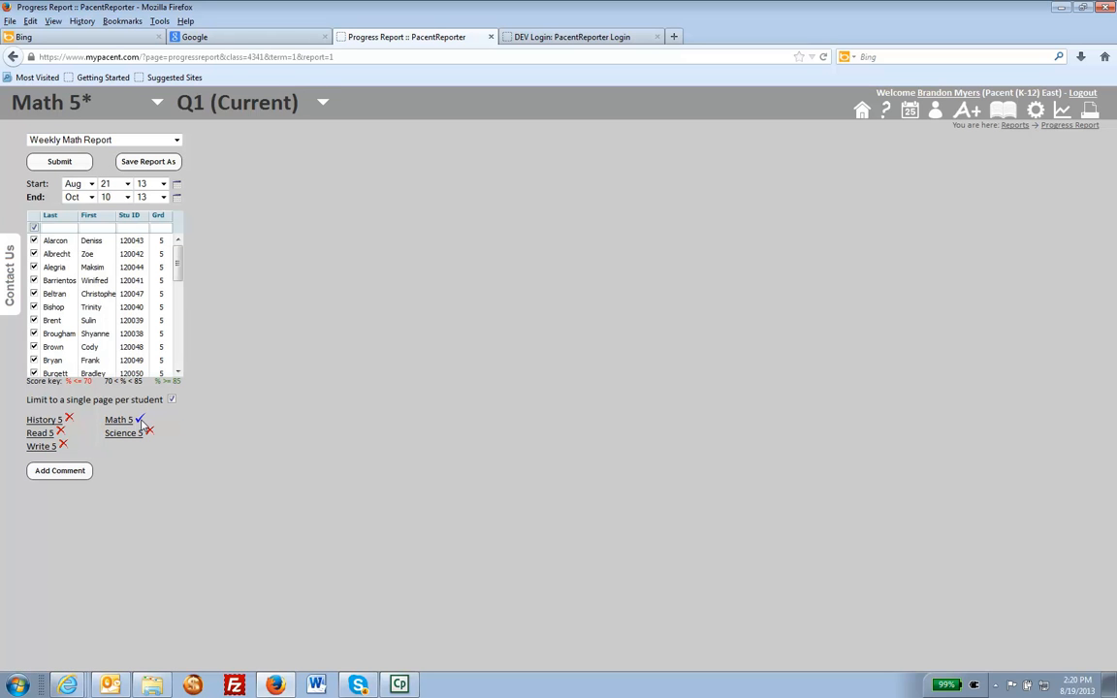
Clear the saved report selection and set the Homework and Classwork categories of History 5 to Missing.
left_click(176, 143)
left_click(128, 151)
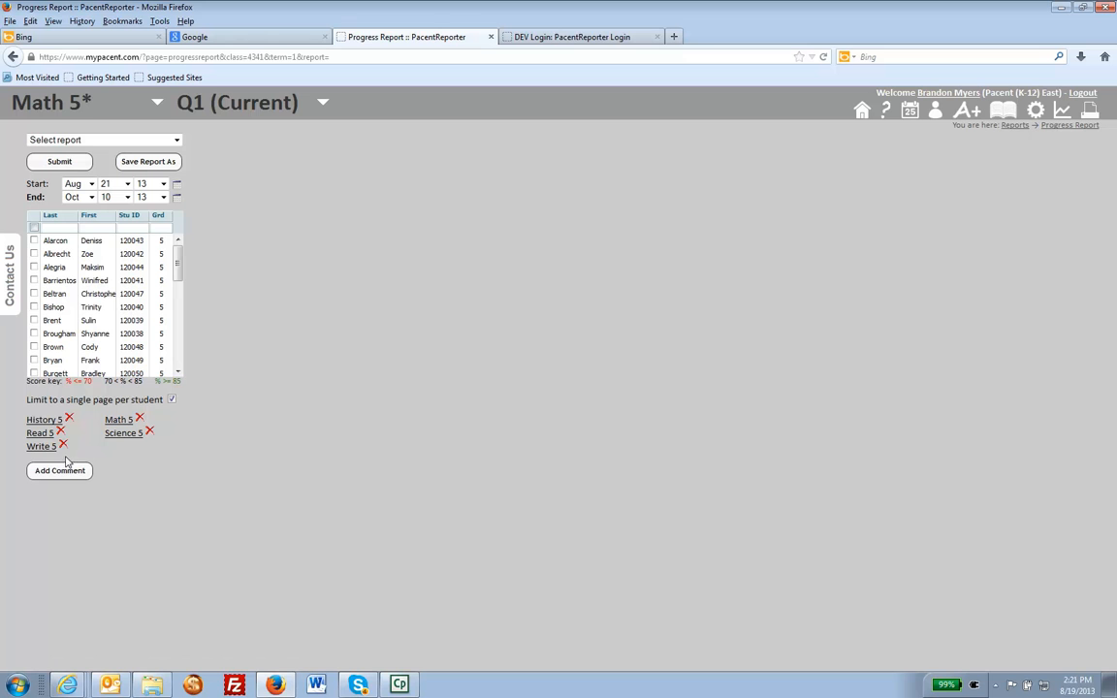
left_click(69, 419)
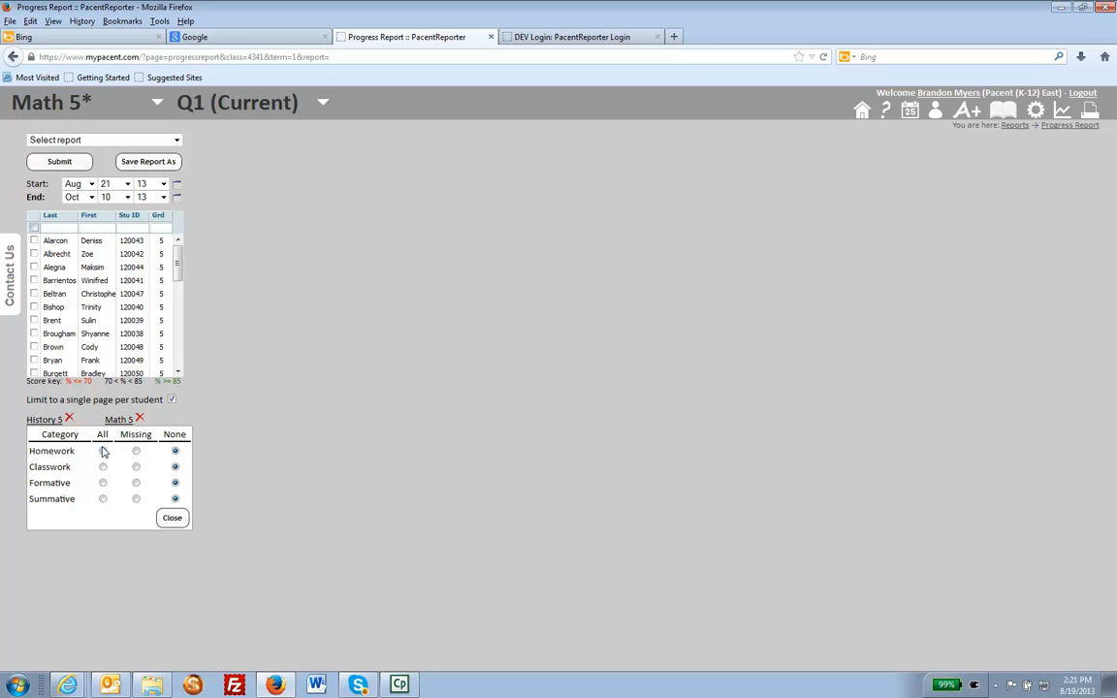
left_click(136, 451)
left_click(136, 466)
left_click(165, 521)
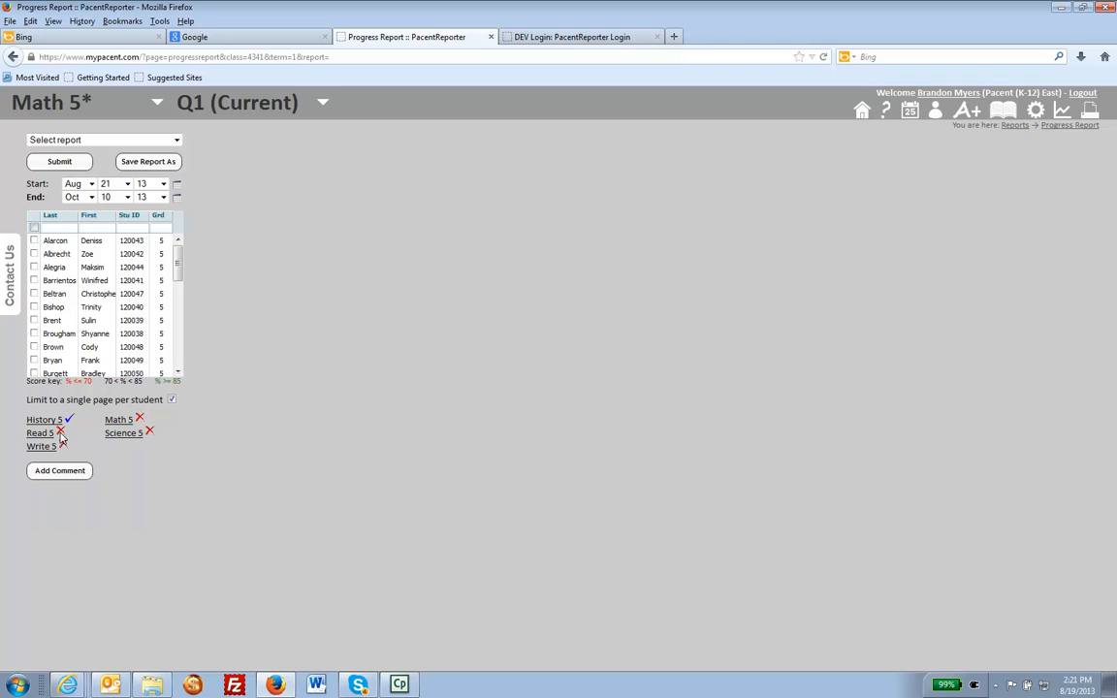
Set the Homework and Classwork categories to Missing for both Read 5 and Write 5.
left_click(61, 433)
left_click(136, 464)
left_click(135, 479)
left_click(172, 530)
left_click(41, 446)
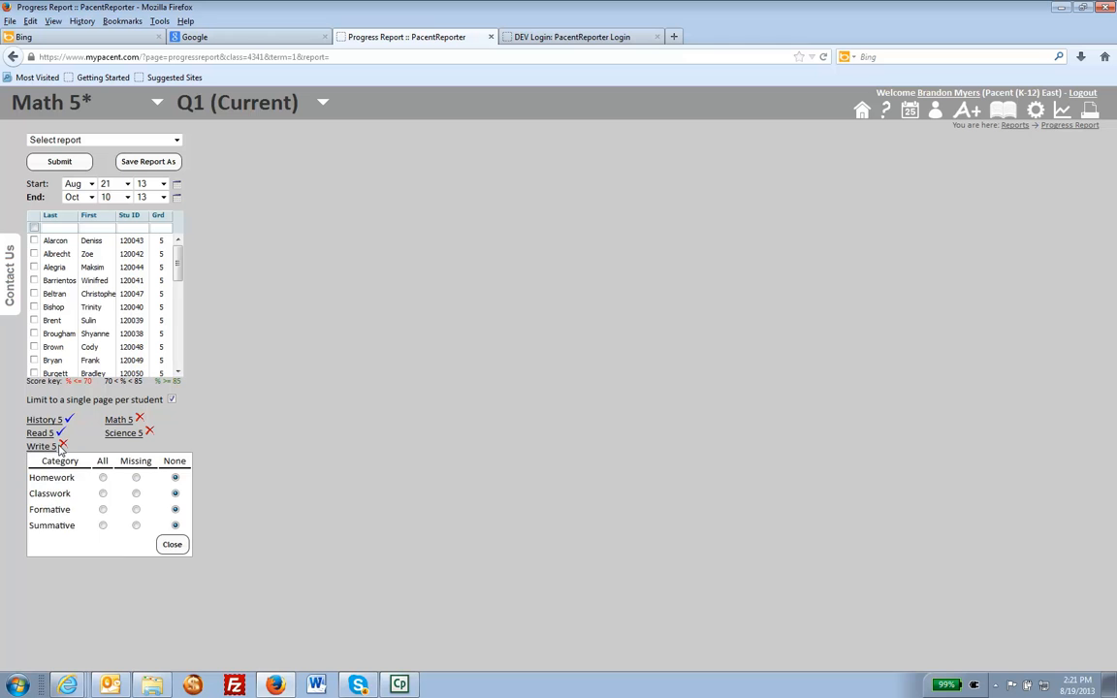
left_click(137, 478)
left_click(137, 494)
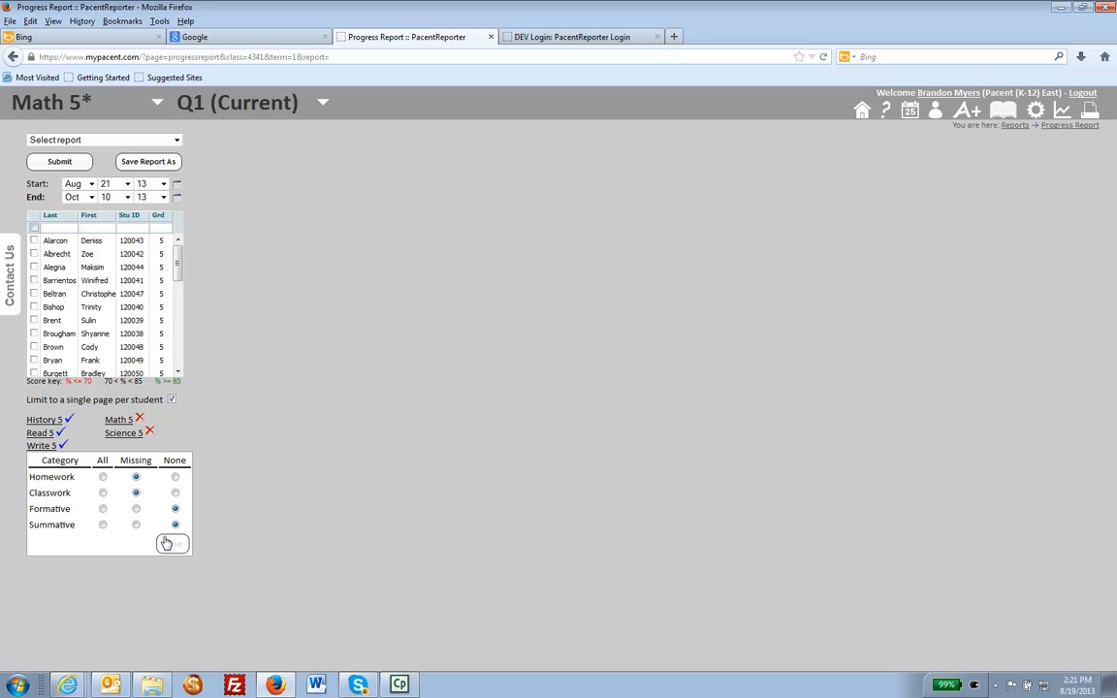
left_click(170, 546)
Set the Homework and Classwork categories to Missing for both Math 5 and Science 5.
left_click(119, 419)
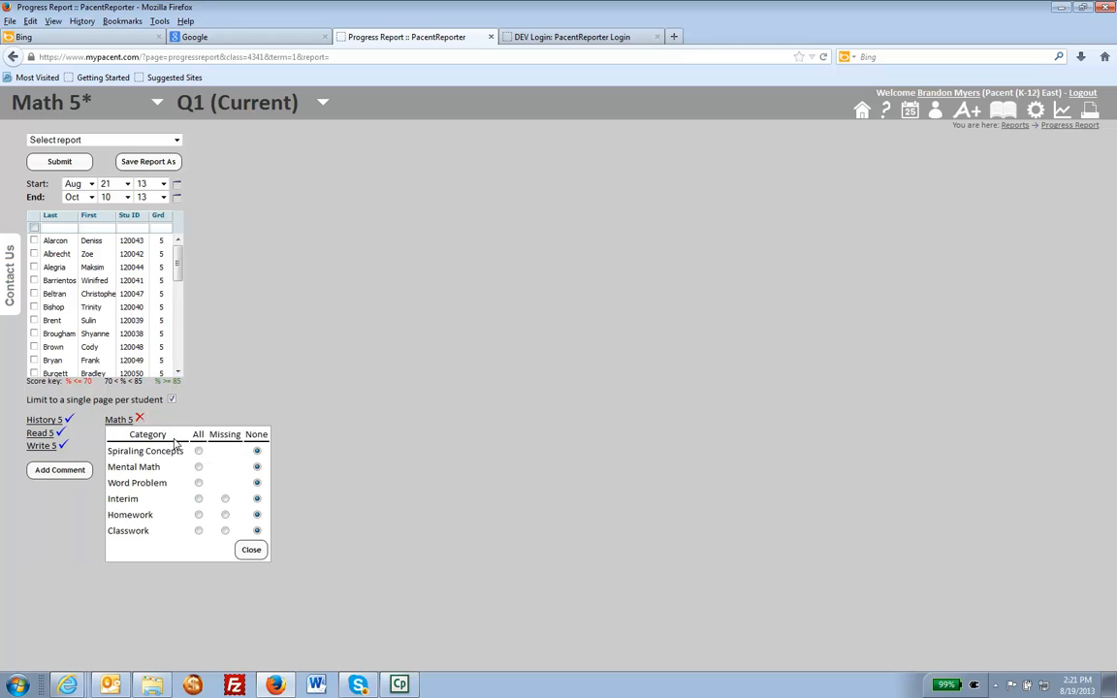
left_click(225, 513)
left_click(225, 529)
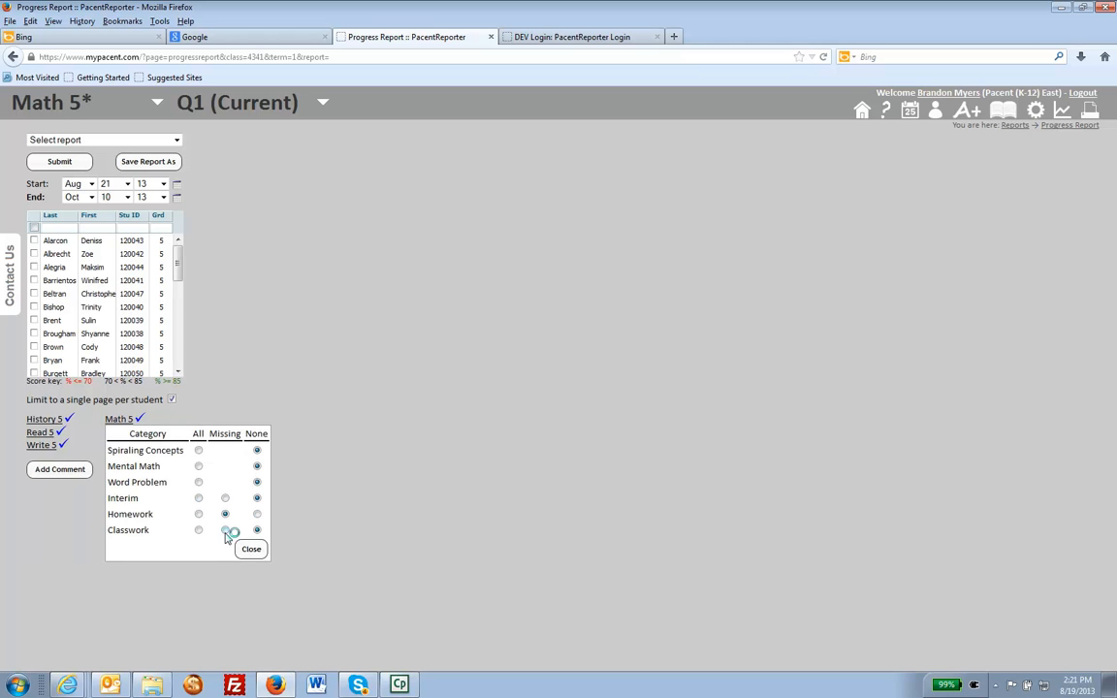
left_click(250, 554)
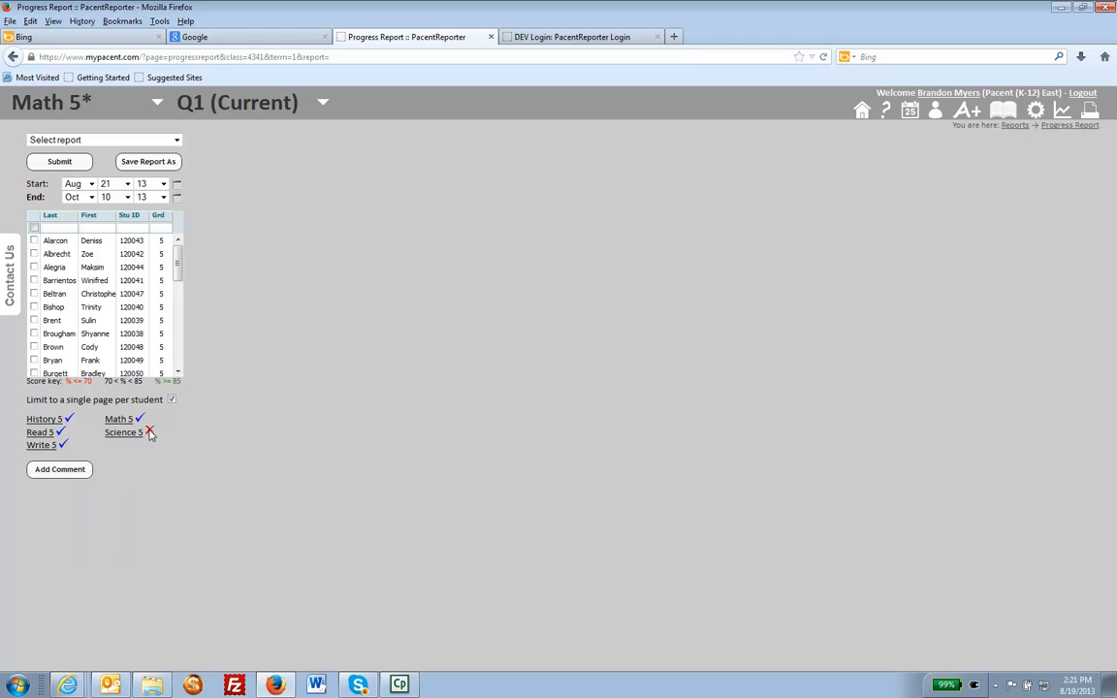
left_click(133, 431)
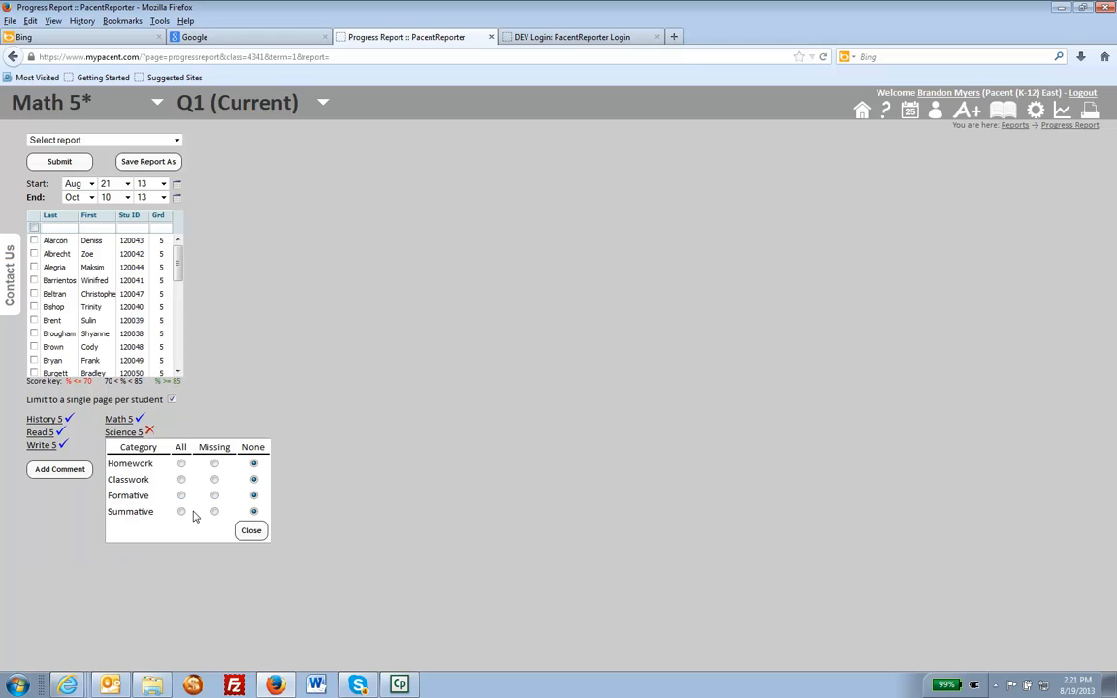
left_click(214, 464)
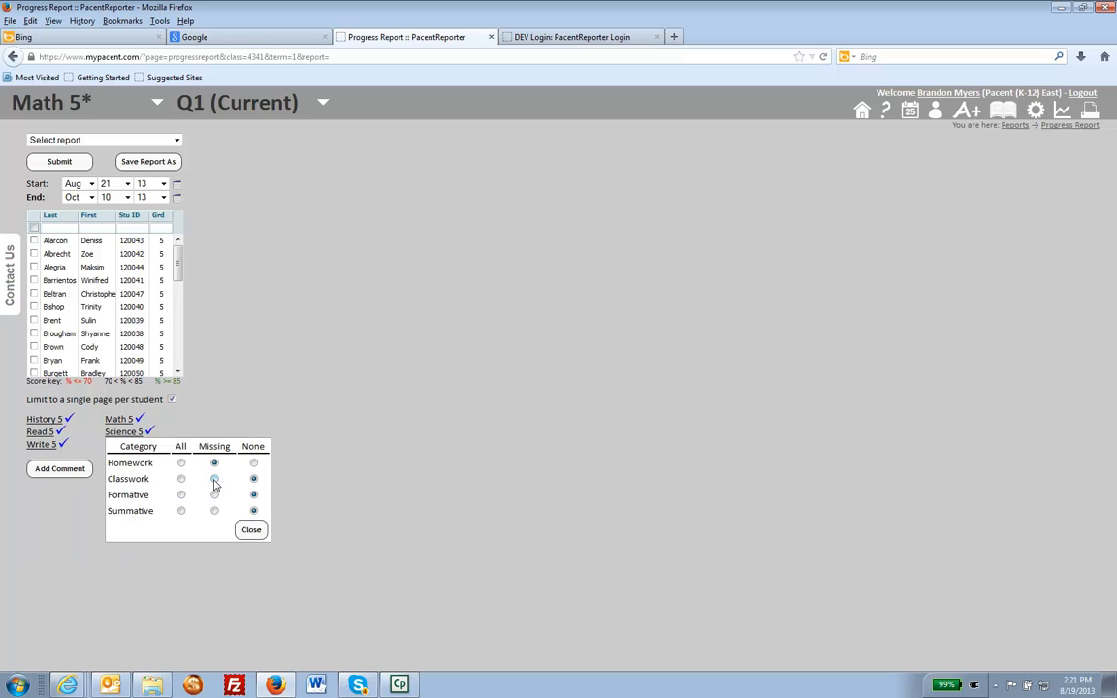
left_click(253, 530)
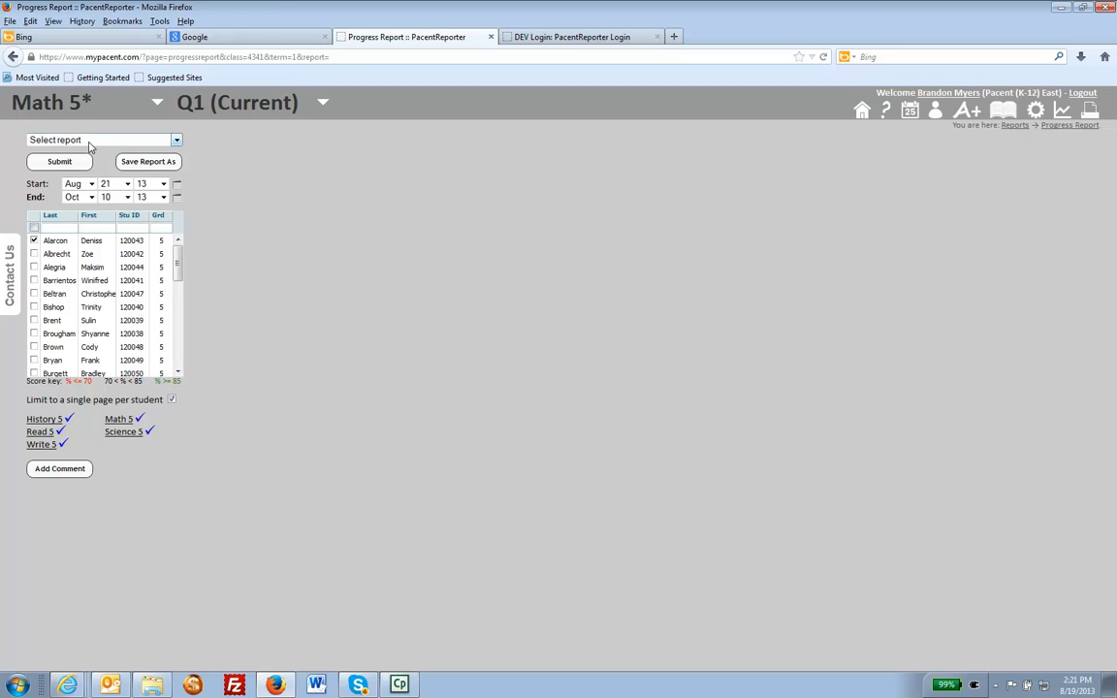
Save the chosen subjects and grade categories as a custom report named Missing Assignments Report.
left_click(152, 163)
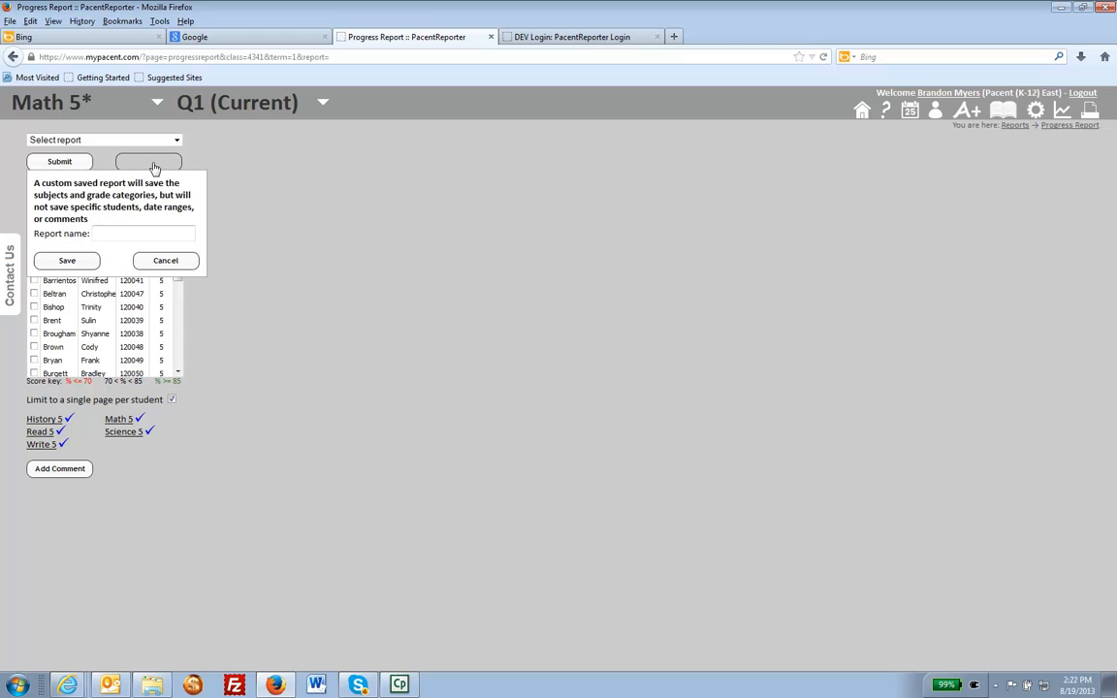
left_click(128, 233)
type("Mi")
type("ssing Assignments")
type(" Report")
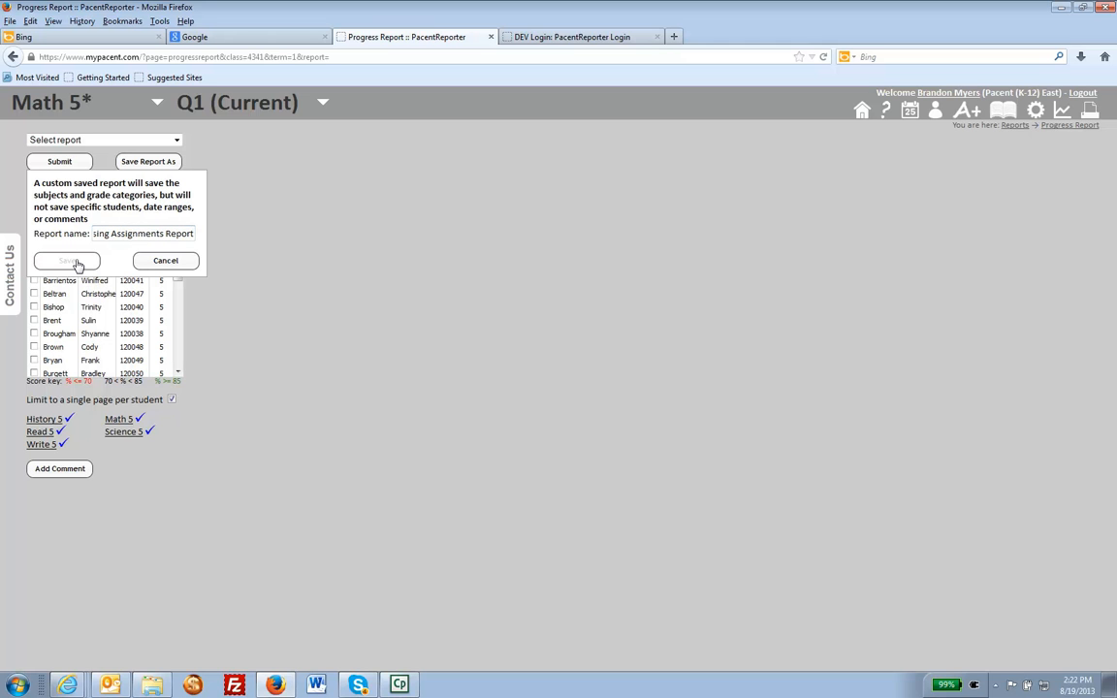
left_click(77, 263)
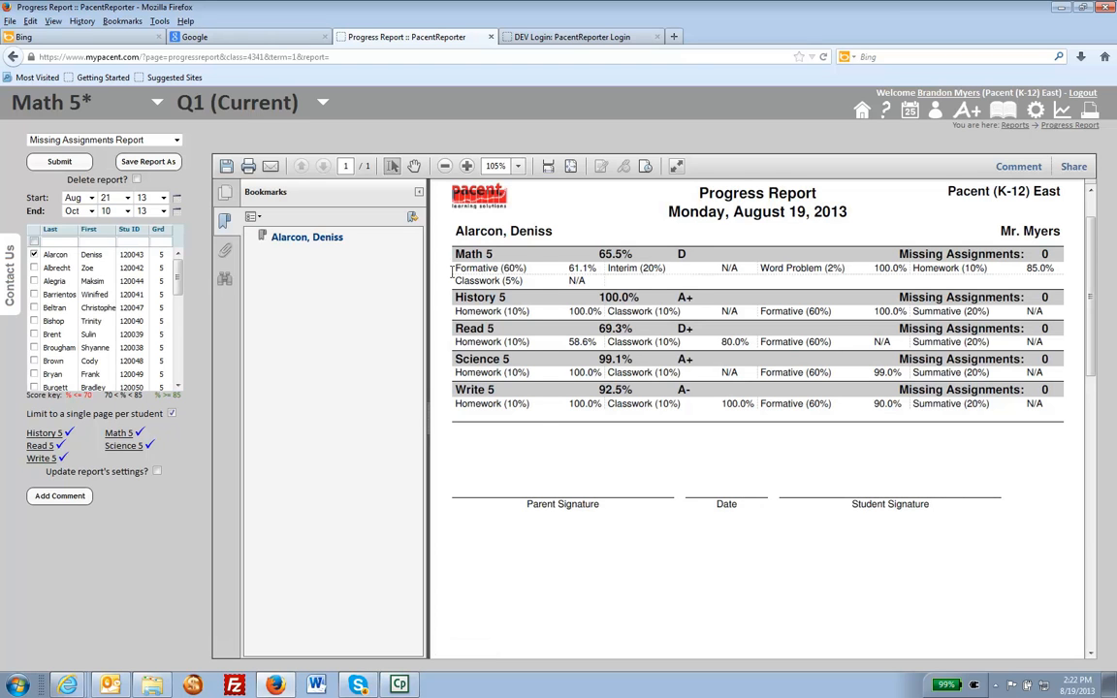
Add the second through sixth students in the roster to the selection and generate the Missing Assignments Report.
left_click(44, 493)
left_click(34, 267)
left_click(34, 281)
left_click(34, 293)
left_click(33, 307)
left_click(34, 321)
left_click(60, 162)
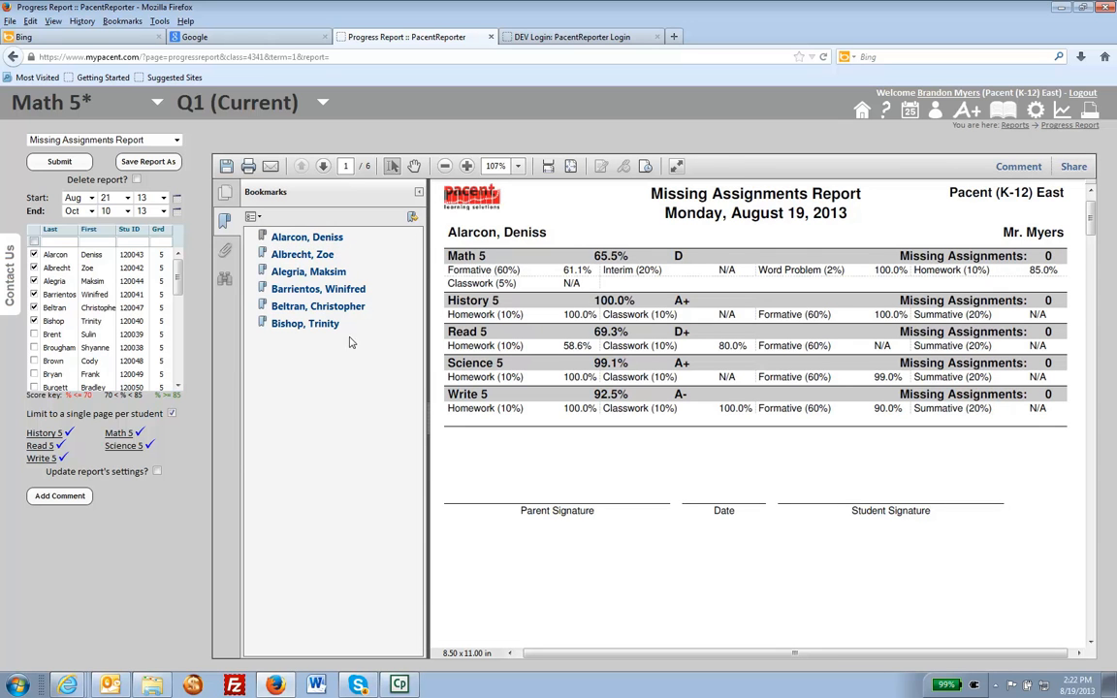
Review the individual students' pages of the generated report using its bookmarks, ending on the second student's page.
left_click(283, 272)
left_click(312, 290)
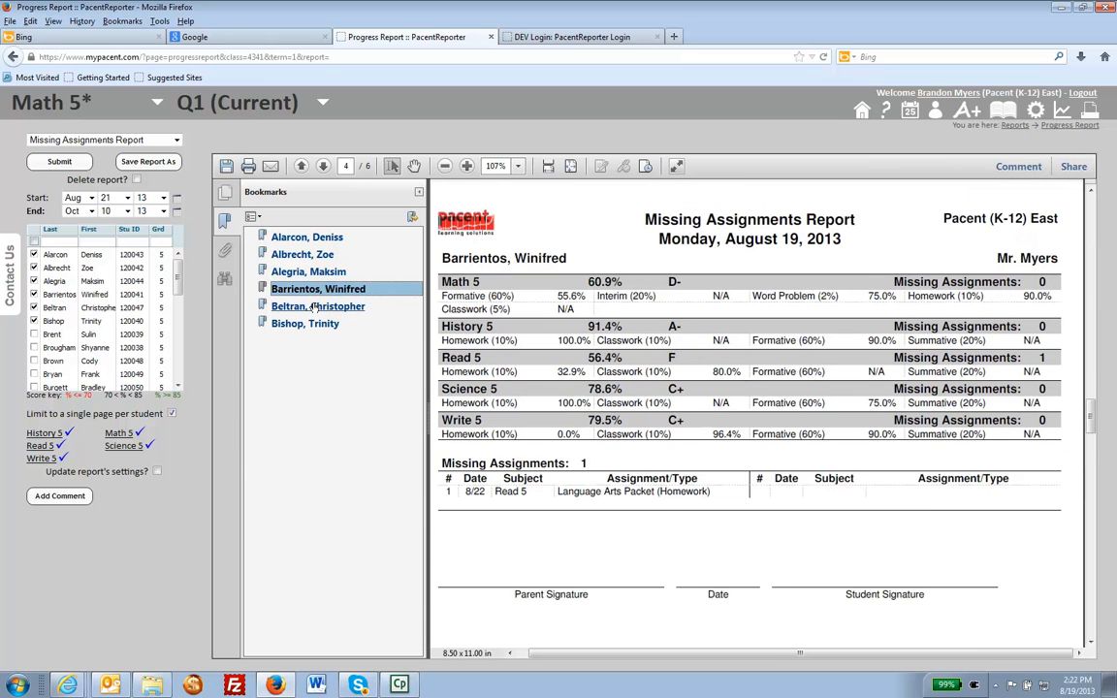
left_click(320, 307)
left_click(308, 324)
left_click(320, 306)
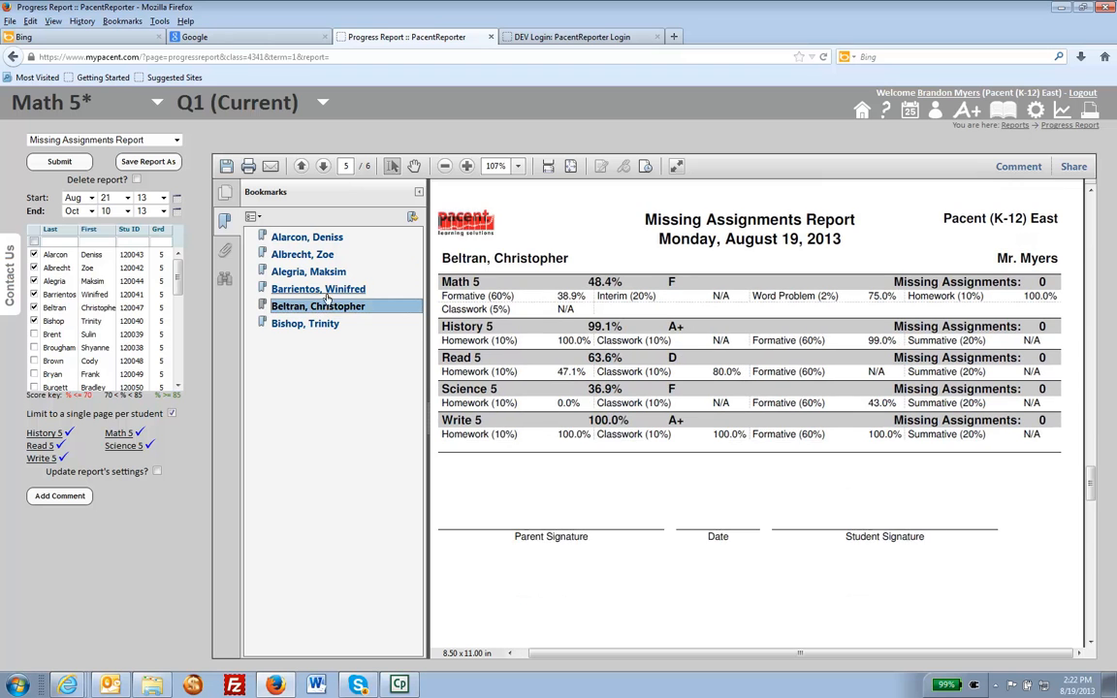
left_click(312, 289)
left_click(309, 272)
left_click(323, 255)
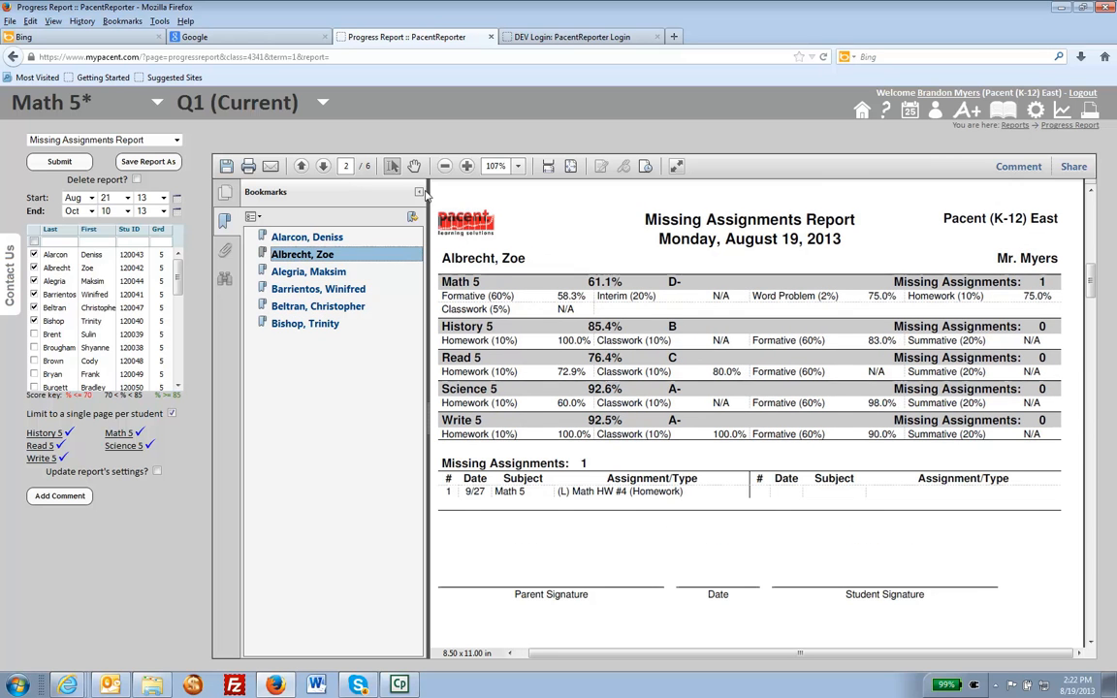
Hide the report's bookmarks, show them again, and hide them once more to enlarge the page.
left_click(418, 192)
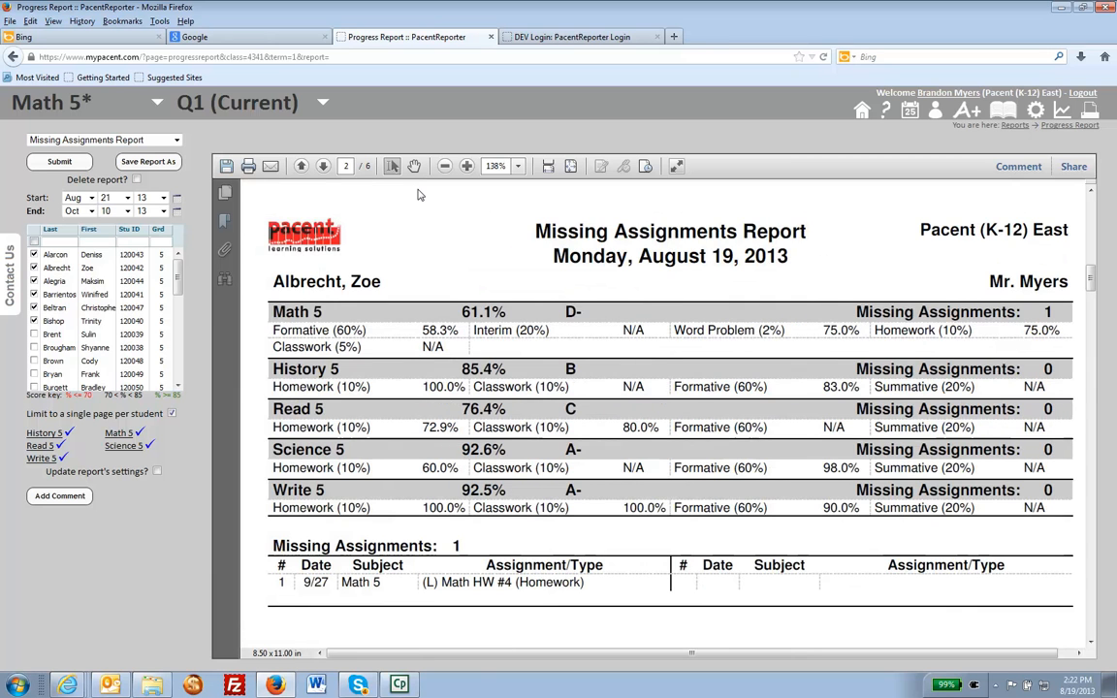
left_click(226, 222)
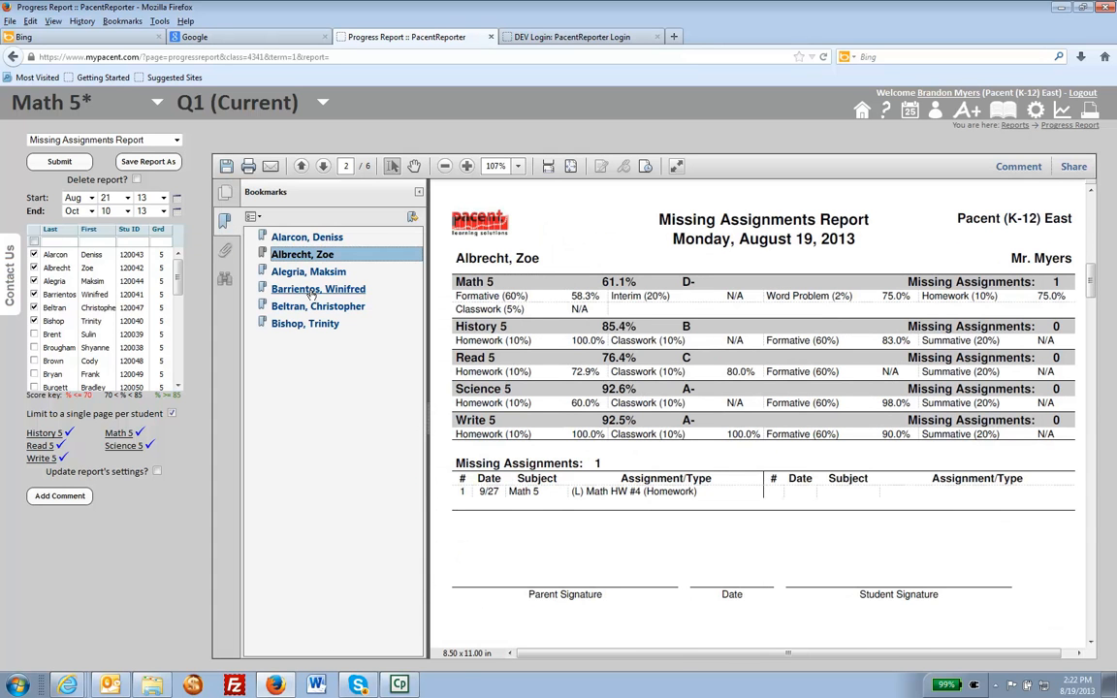
left_click(225, 222)
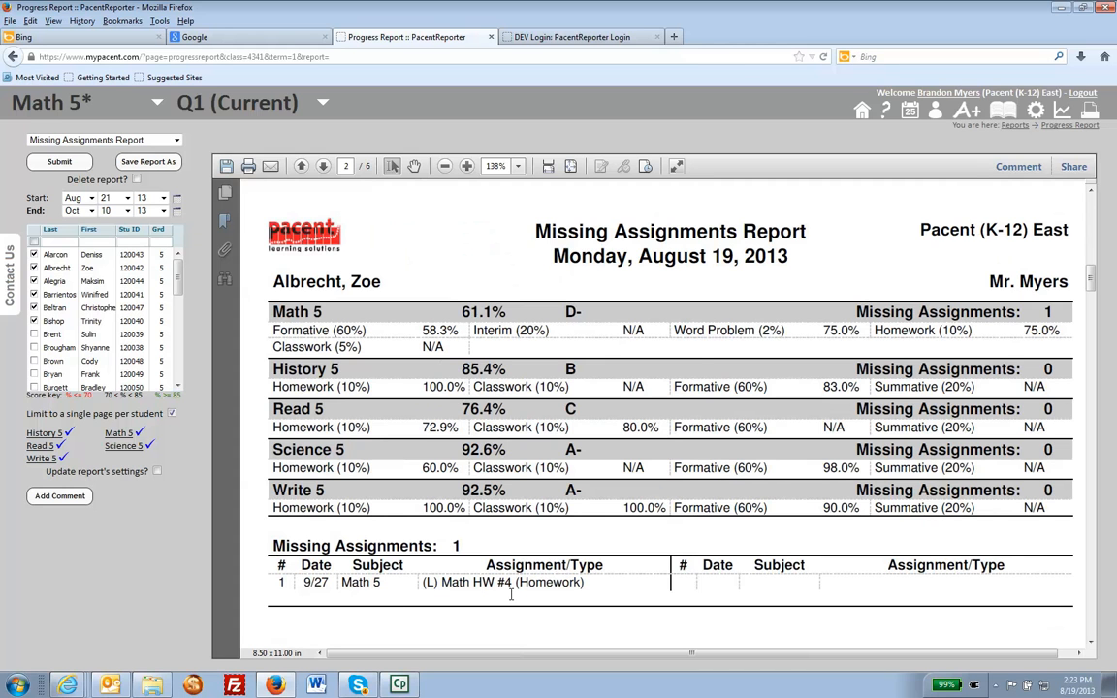
Page through the report from the first student's page to the last student's, viewing that page down to the signature lines.
left_click(301, 167)
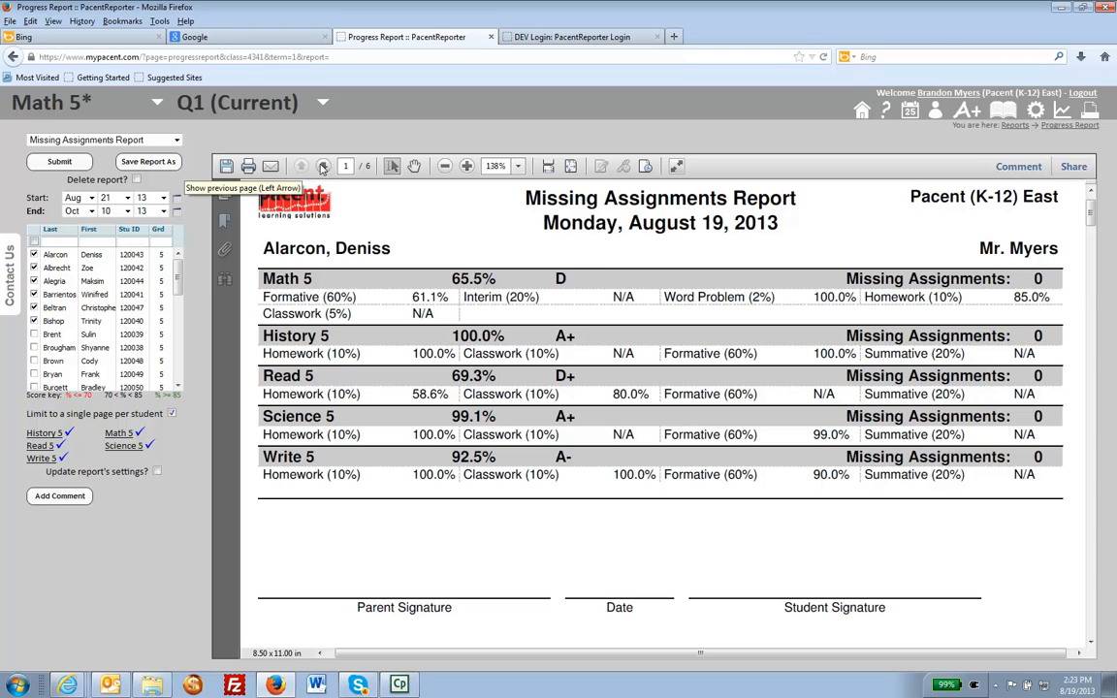
left_click(324, 167)
left_click(324, 167)
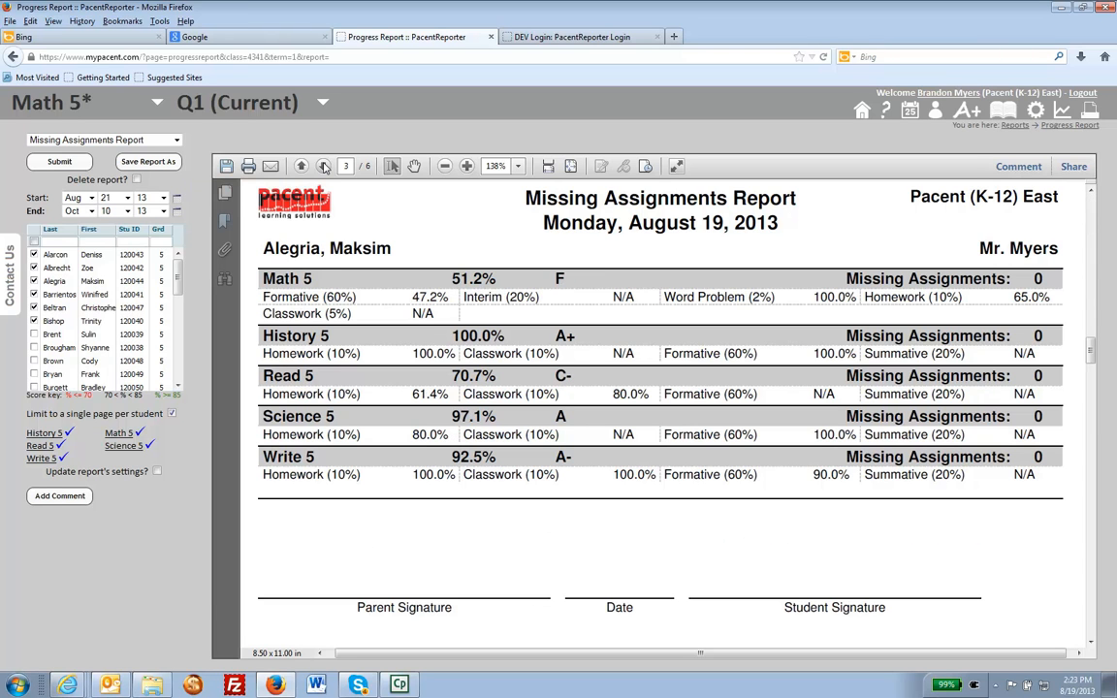
left_click(324, 166)
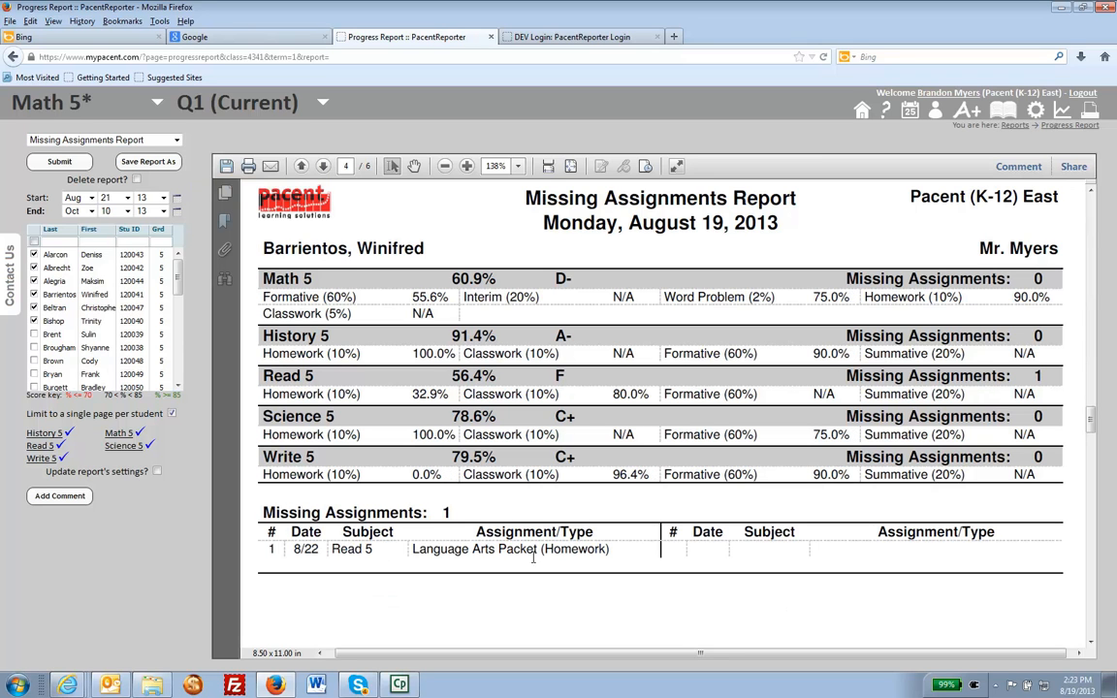
left_click(322, 168)
left_click(324, 169)
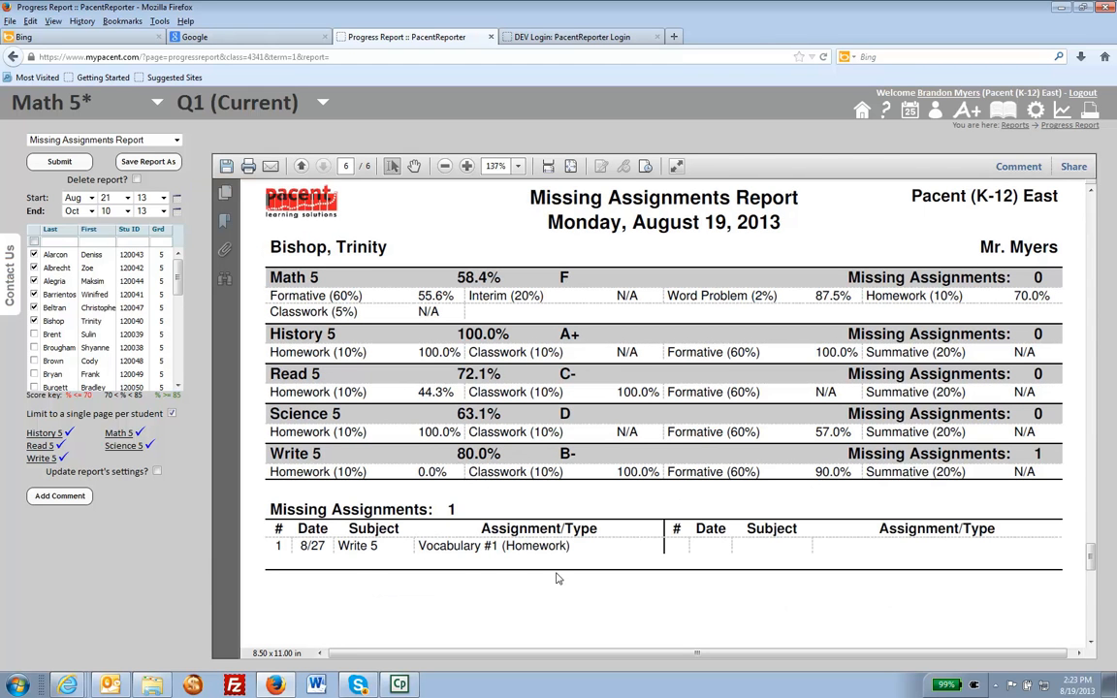
scroll(543, 630, "down", 1)
scroll(550, 601, "down", 2)
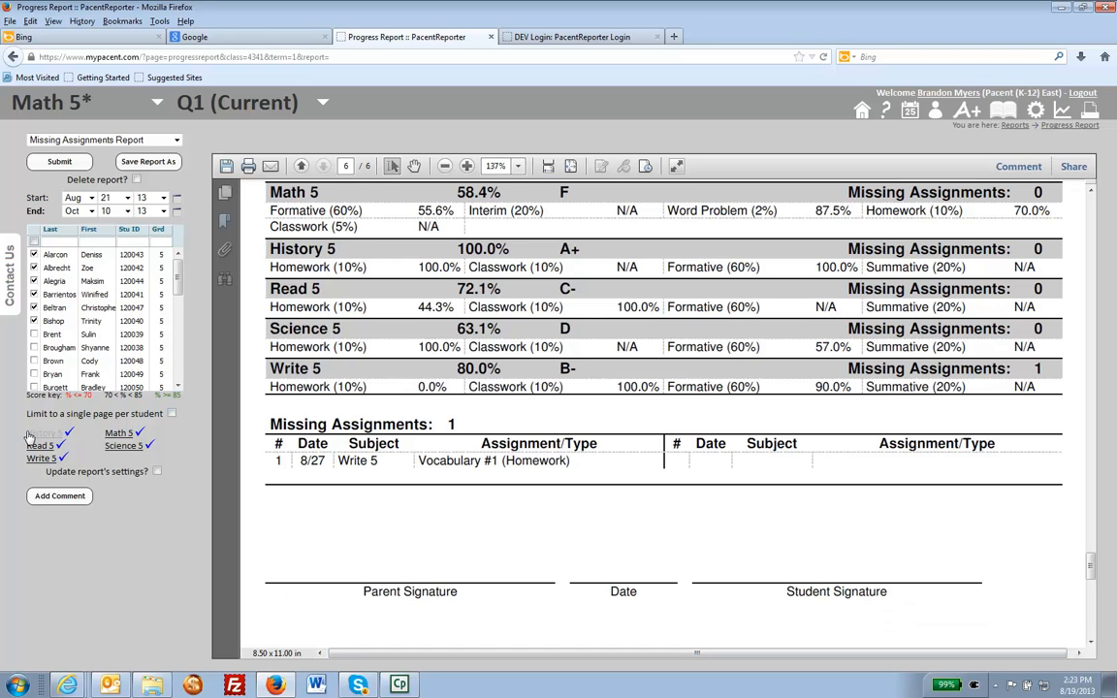
Turn the limit to a single page per student off and back on.
left_click(172, 415)
left_click(172, 414)
left_click(172, 414)
Add the comment "Add Comment." for display on the reports and save it.
left_click(63, 498)
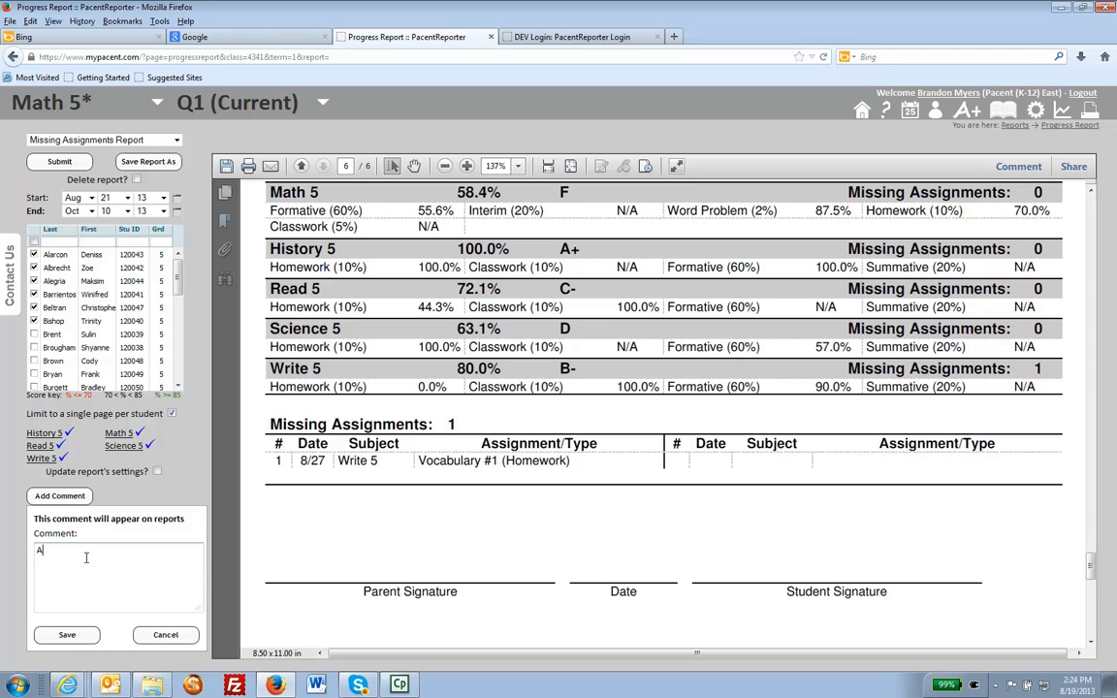
type("Add Comment.")
left_click(60, 638)
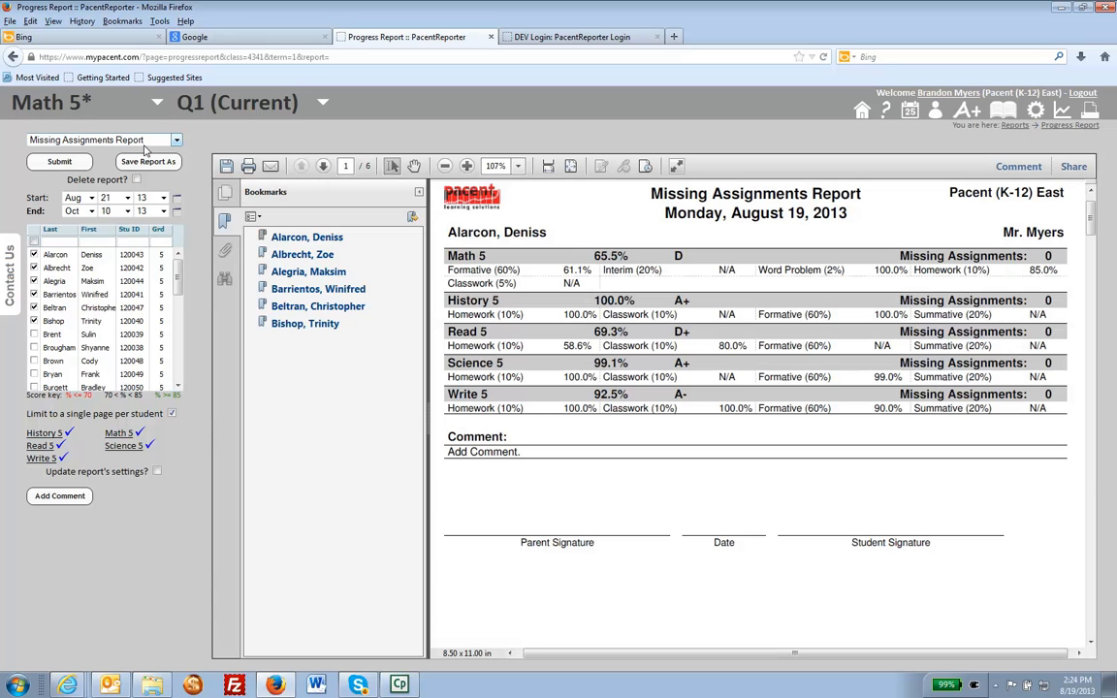
Exclude History 5 and Read 5 from the report by setting their Homework and Classwork categories to None.
left_click(68, 434)
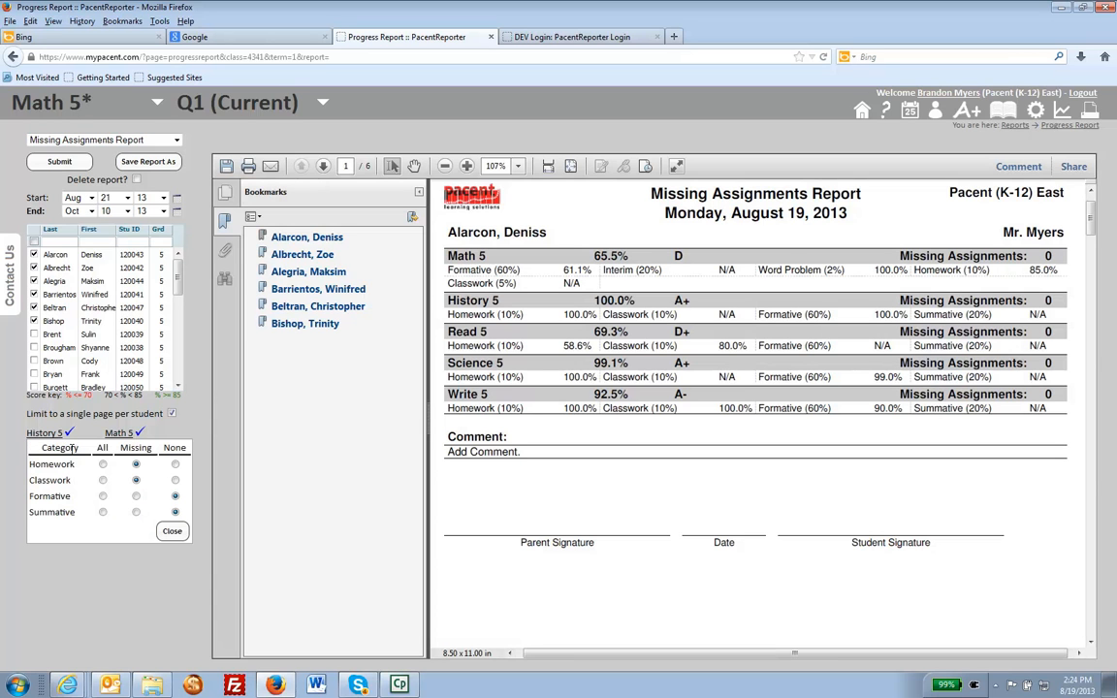
left_click(176, 465)
left_click(176, 481)
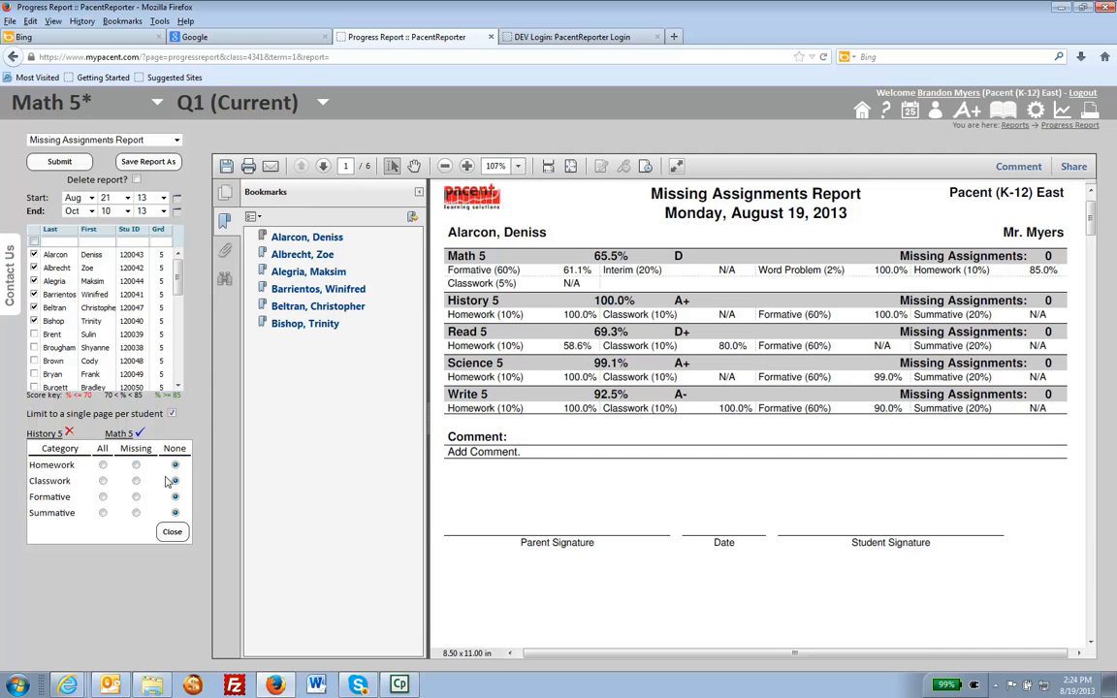
left_click(175, 534)
left_click(48, 447)
left_click(176, 477)
left_click(176, 493)
left_click(172, 544)
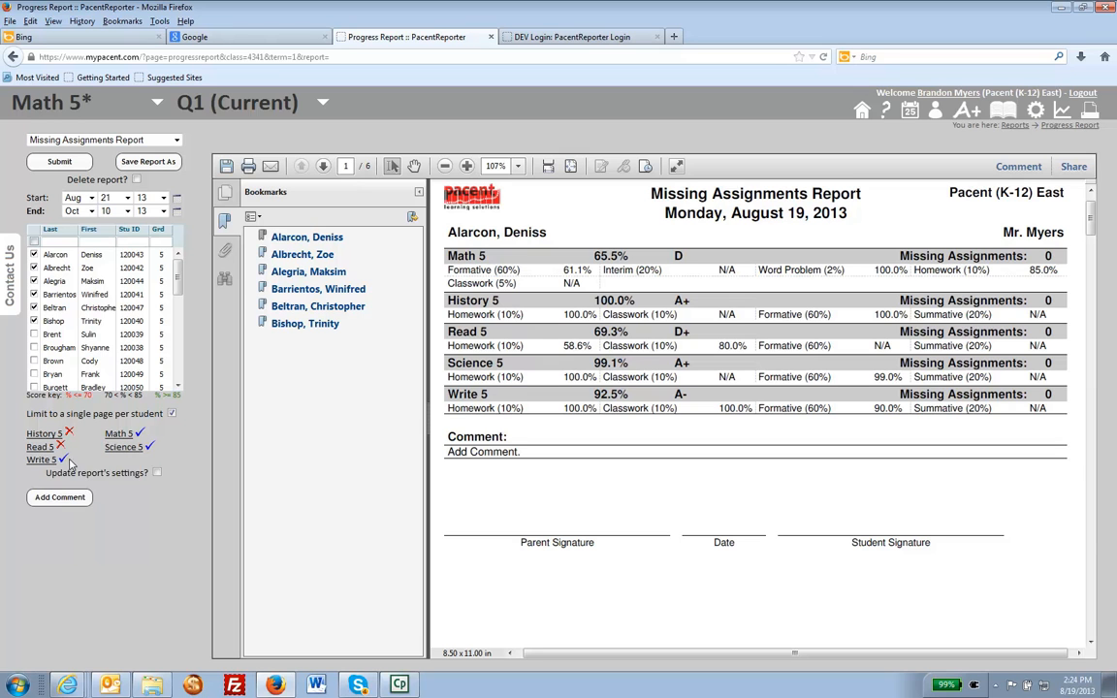
Exclude Write 5 and Science 5 from the report by setting their Homework and Classwork categories to None.
left_click(40, 460)
left_click(174, 490)
left_click(176, 507)
left_click(172, 557)
left_click(134, 447)
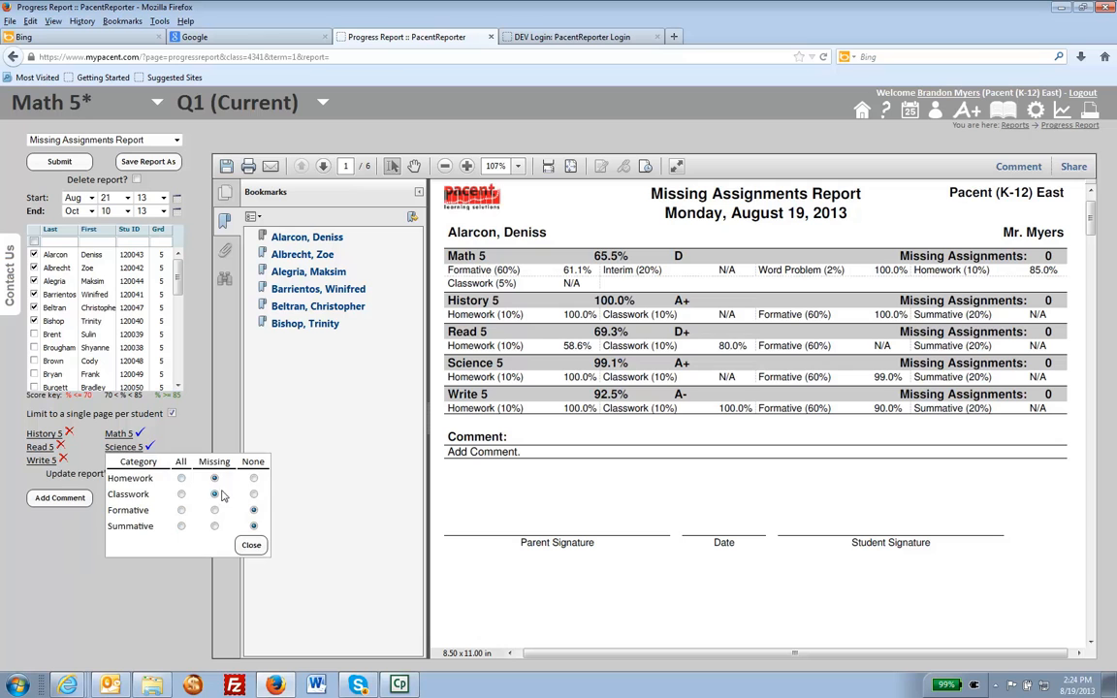
left_click(253, 478)
left_click(253, 494)
left_click(250, 546)
Update the Missing Assignments Report's saved settings to the Math 5 only selection and generate the report again.
left_click(149, 165)
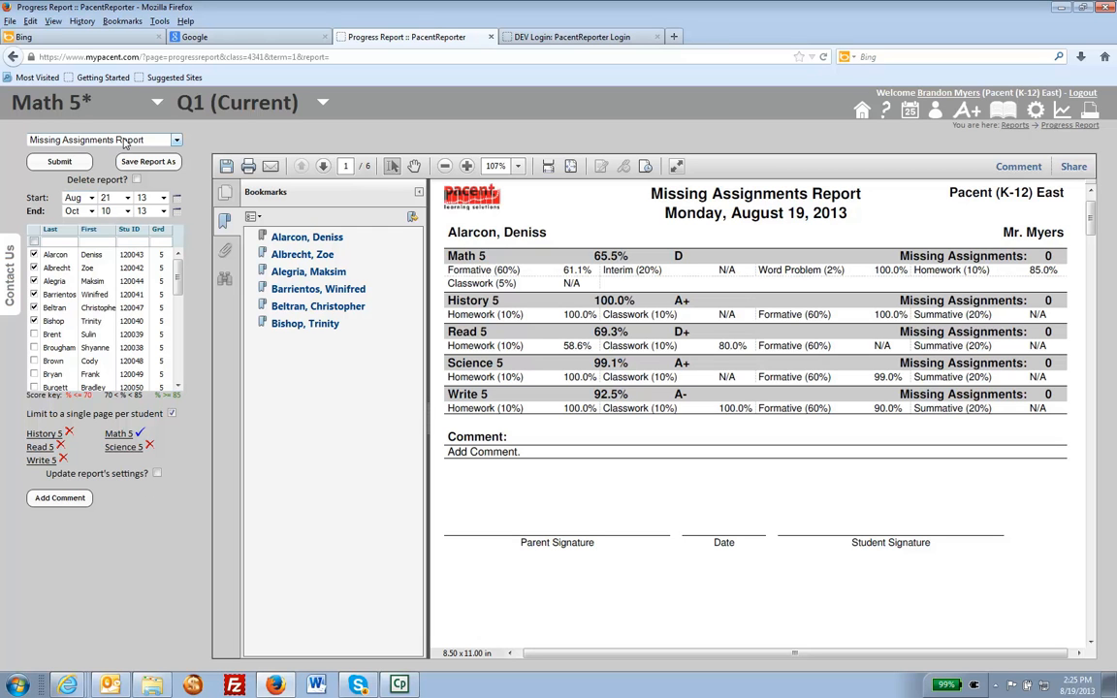
left_click(157, 474)
left_click(45, 162)
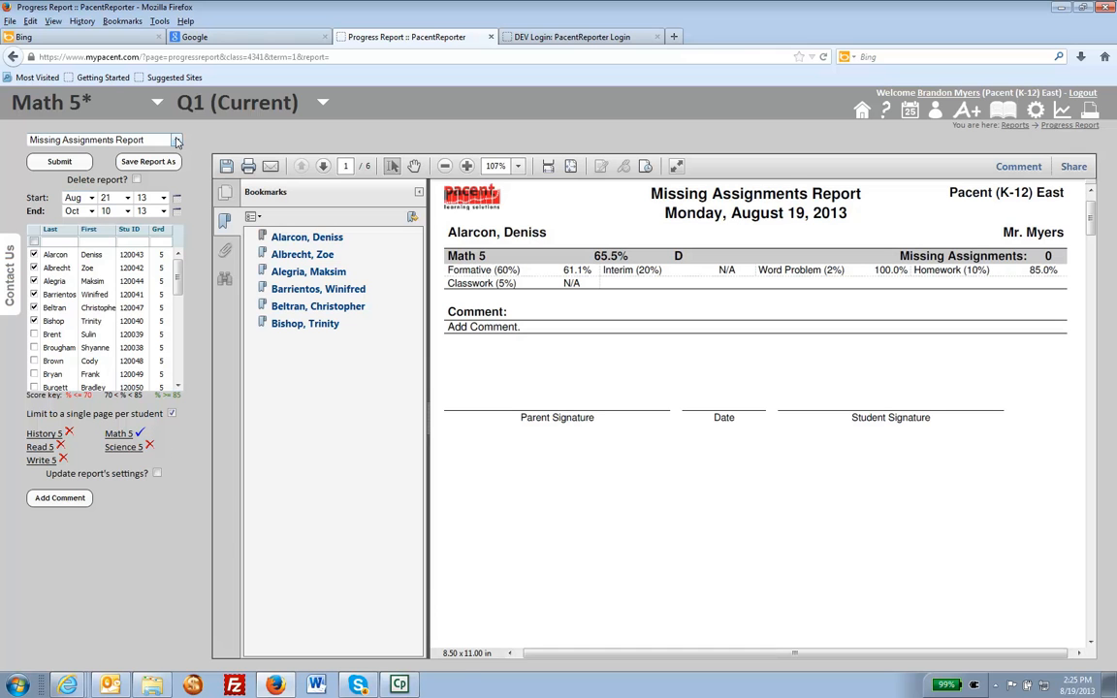
Load the Weekly Math Report and switch back to the Missing Assignments Report to reload its saved settings.
left_click(155, 140)
left_click(104, 163)
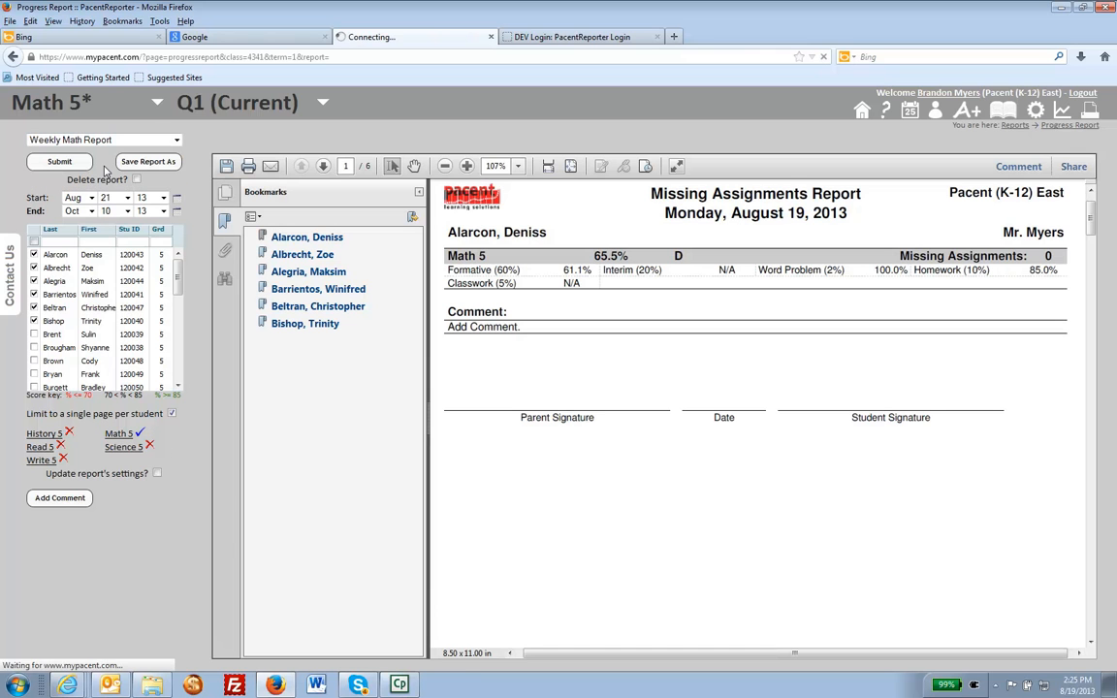
left_click(123, 141)
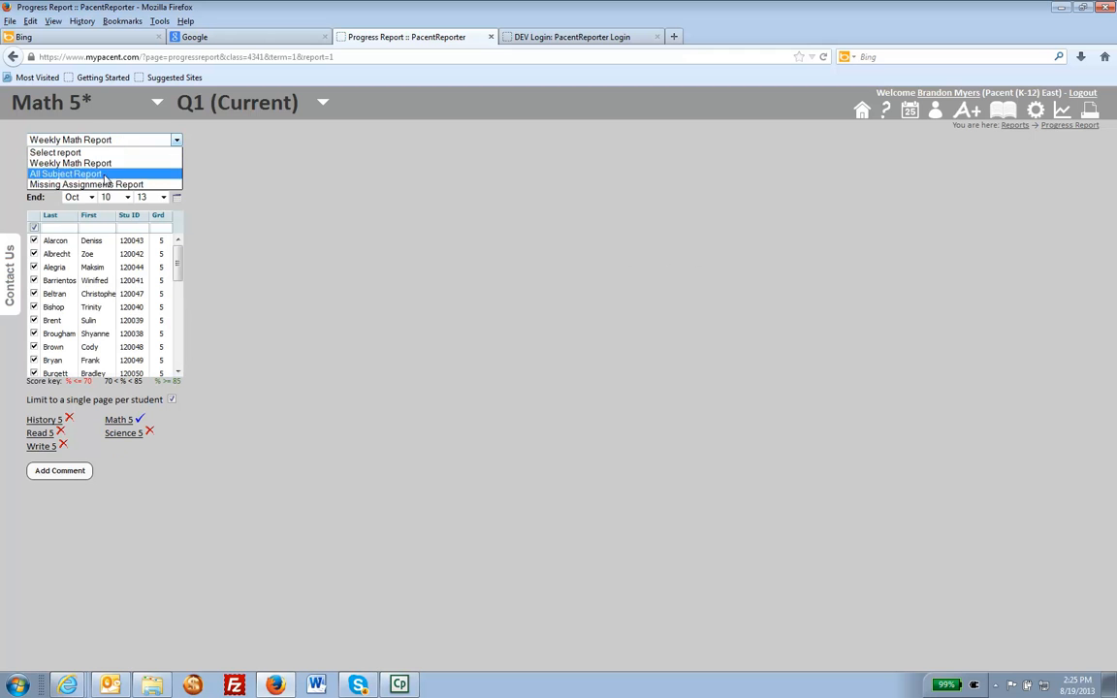
left_click(103, 184)
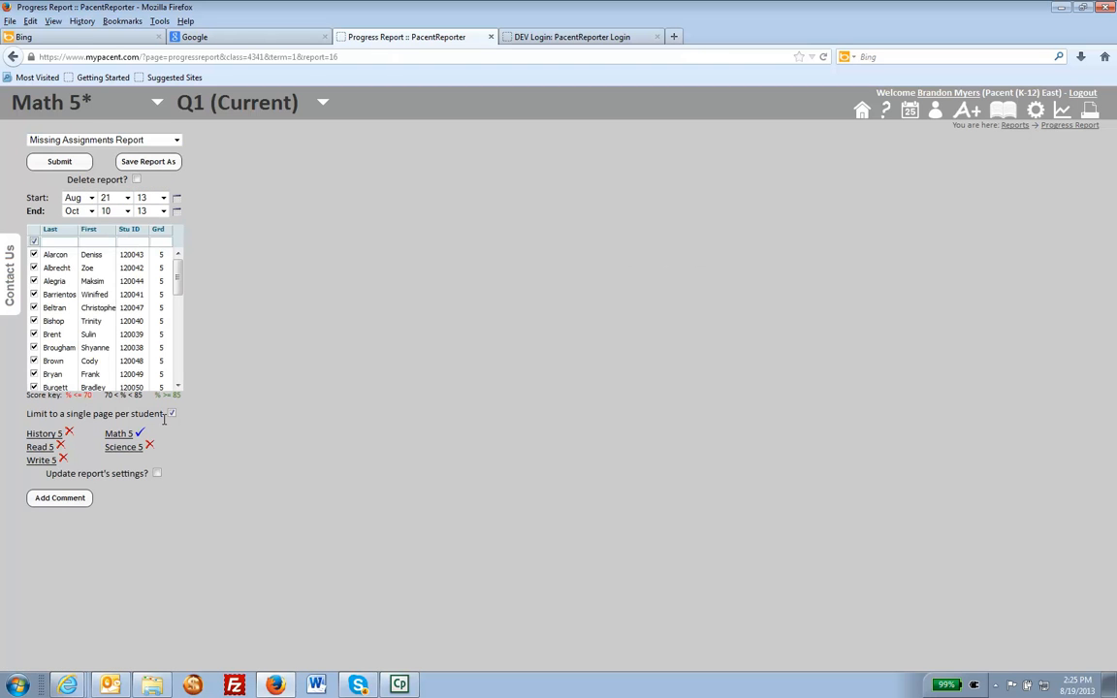
Include History 5 in the report again by setting its Homework and Classwork categories to Missing.
left_click(149, 445)
left_click(137, 433)
left_click(136, 466)
left_click(136, 480)
left_click(136, 496)
left_click(136, 512)
left_click(171, 531)
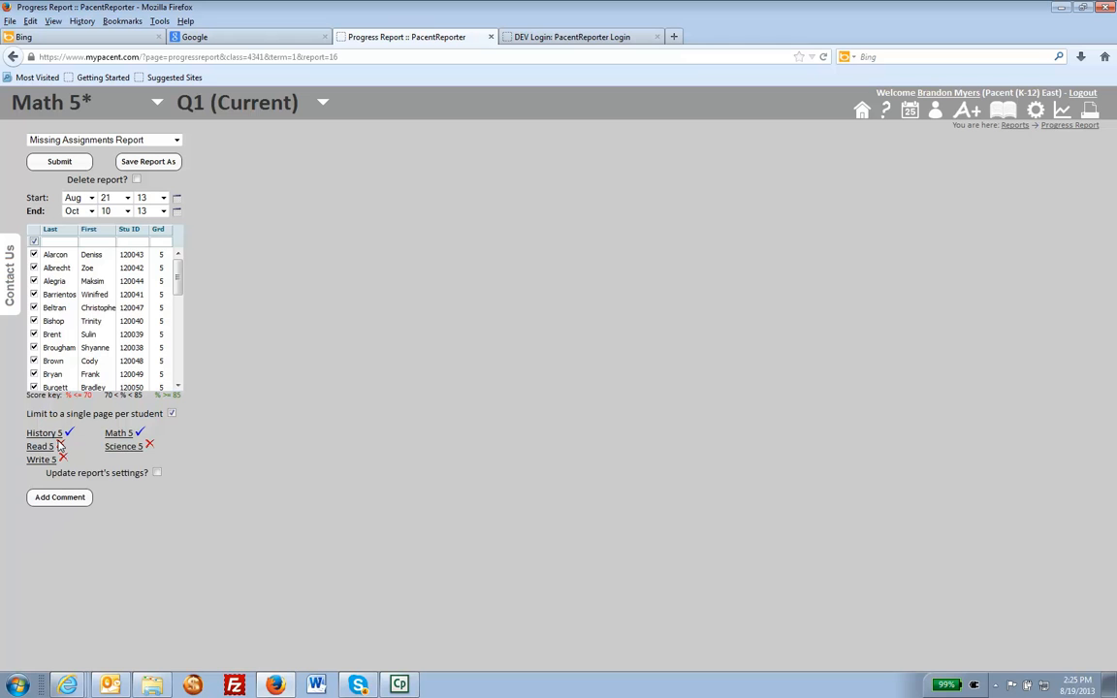
Set the Homework and Classwork categories to Missing for Read 5, Write 5 and Science 5.
left_click(43, 446)
left_click(135, 477)
left_click(136, 493)
left_click(172, 544)
left_click(43, 459)
left_click(136, 490)
left_click(136, 506)
left_click(172, 560)
left_click(149, 445)
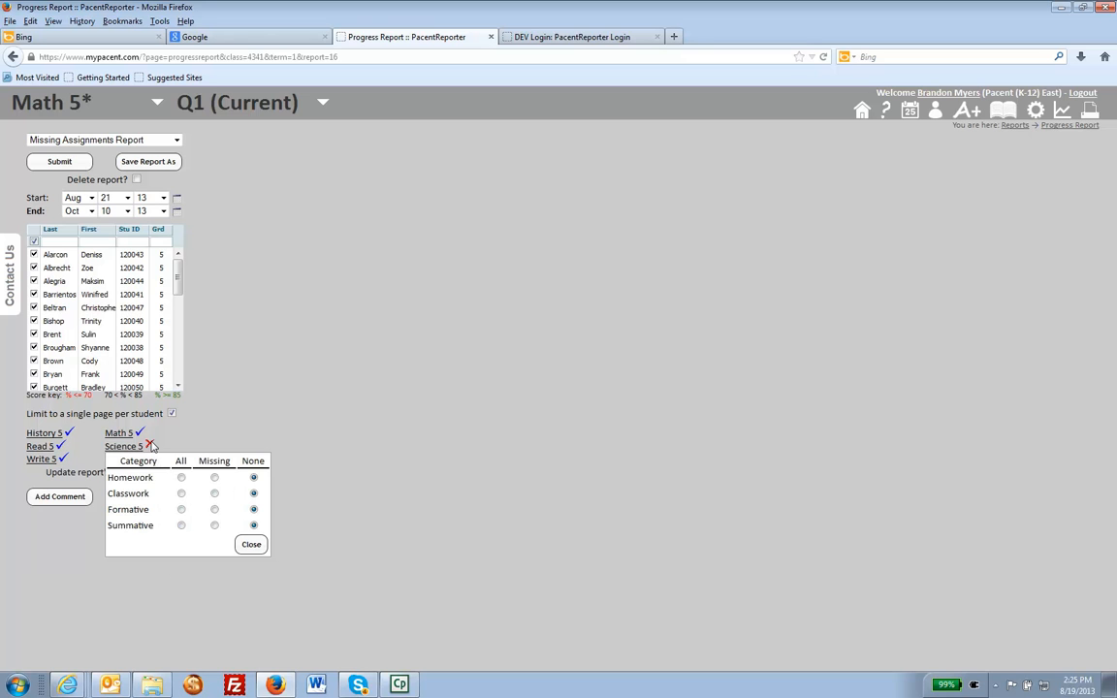
left_click(250, 543)
Update the Missing Assignments Report's saved settings to include all five subjects and generate it for all students.
left_click(157, 472)
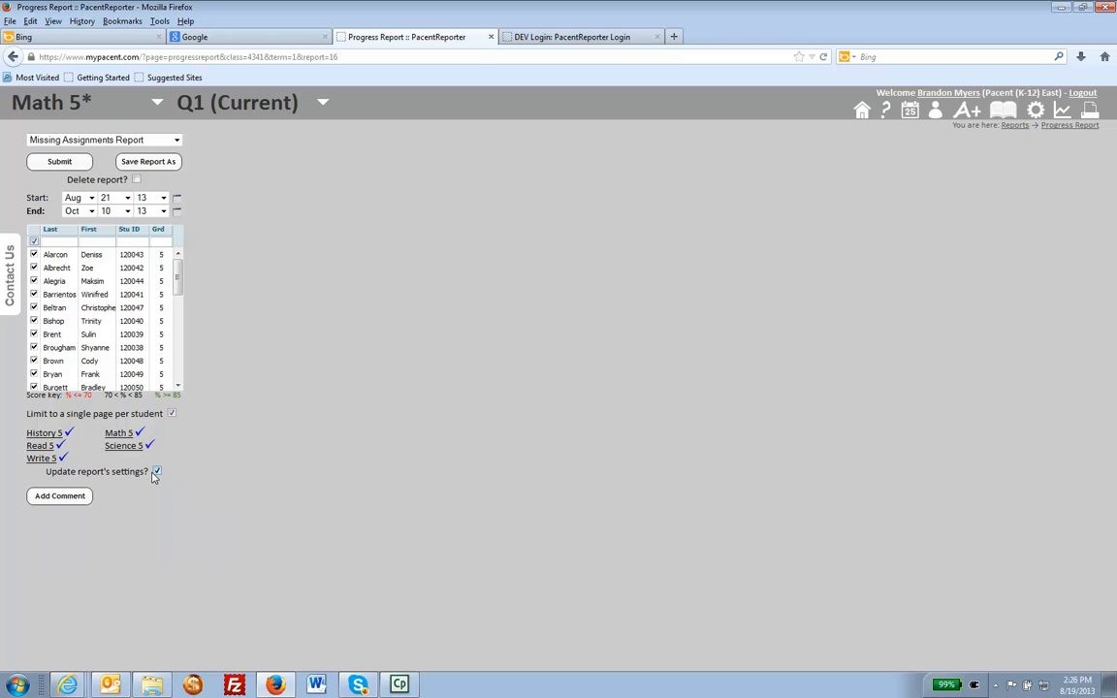
left_click(53, 163)
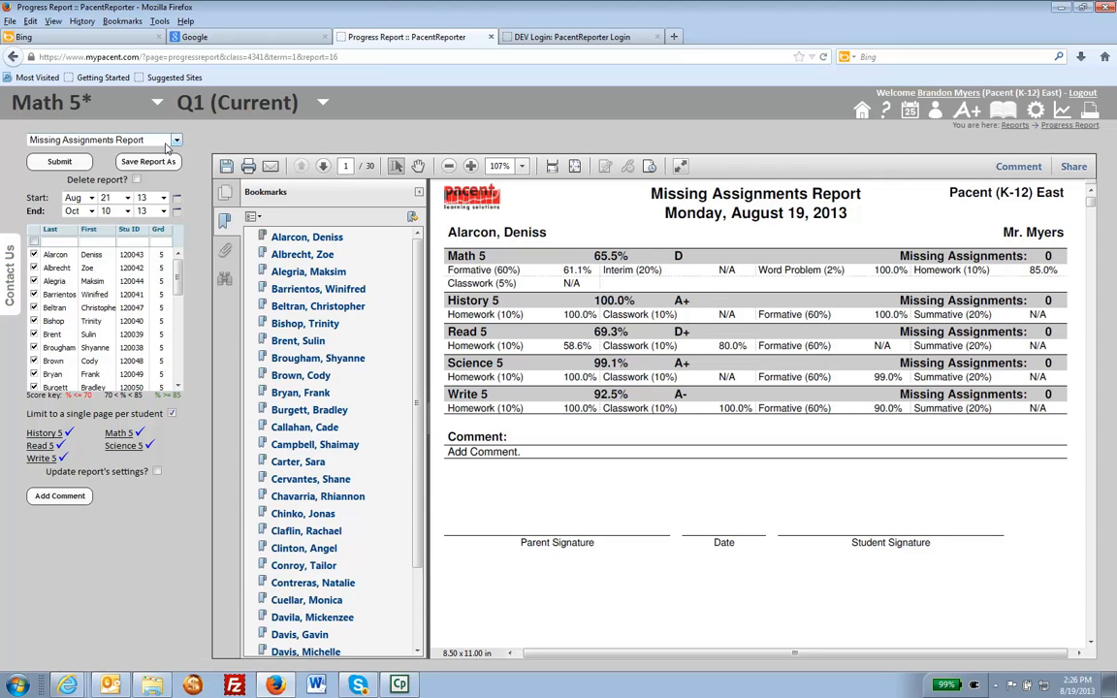
left_click(62, 141)
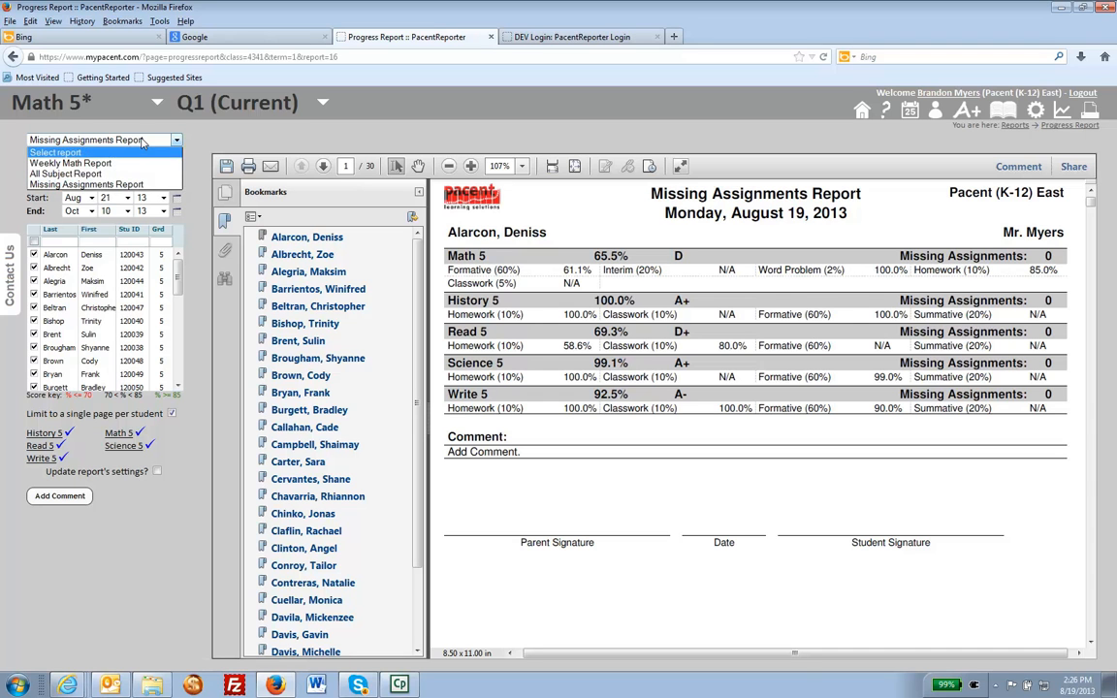
left_click(141, 140)
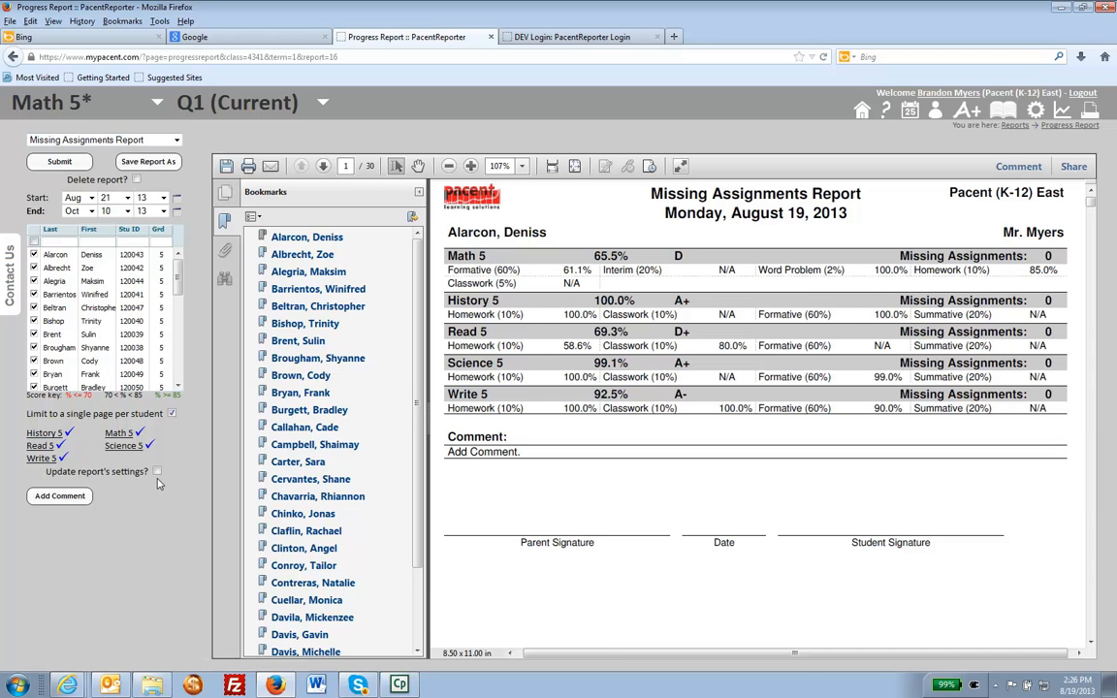